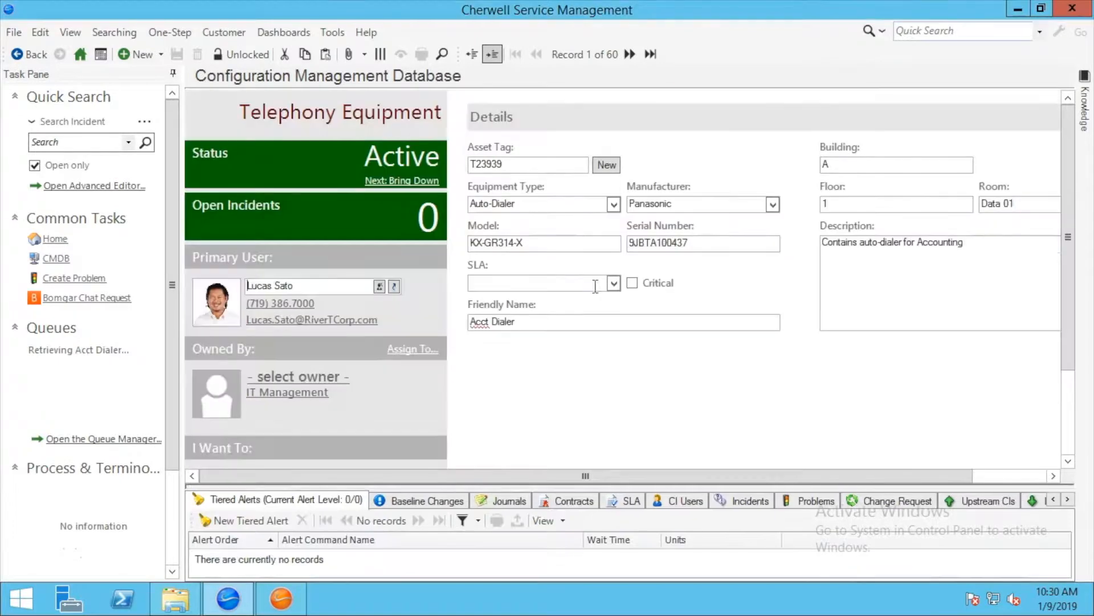
# - Switch to the items list and filter it to show only Config - Computer records
pyautogui.click(469, 52)
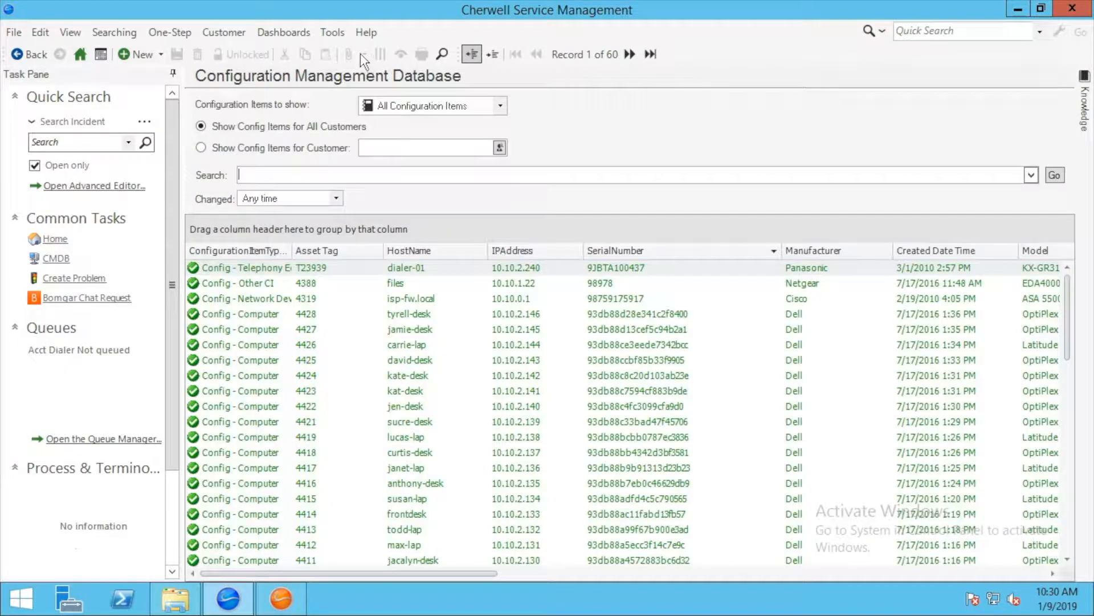
pyautogui.click(433, 106)
pyautogui.click(432, 134)
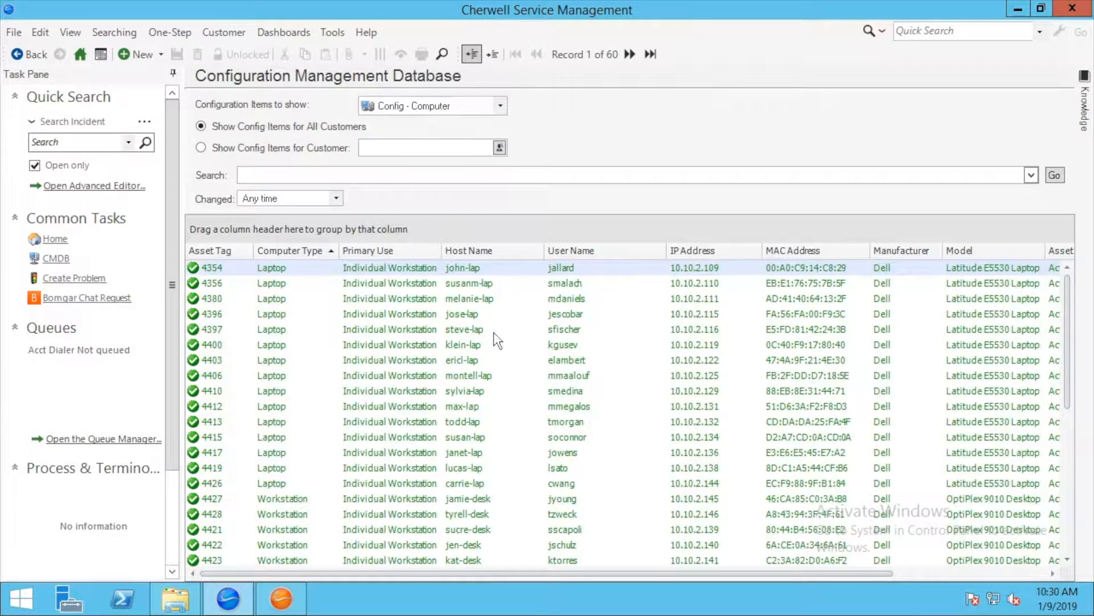
# - Open the computer record with asset tag 4396 and select its serial number
pyautogui.click(490, 359)
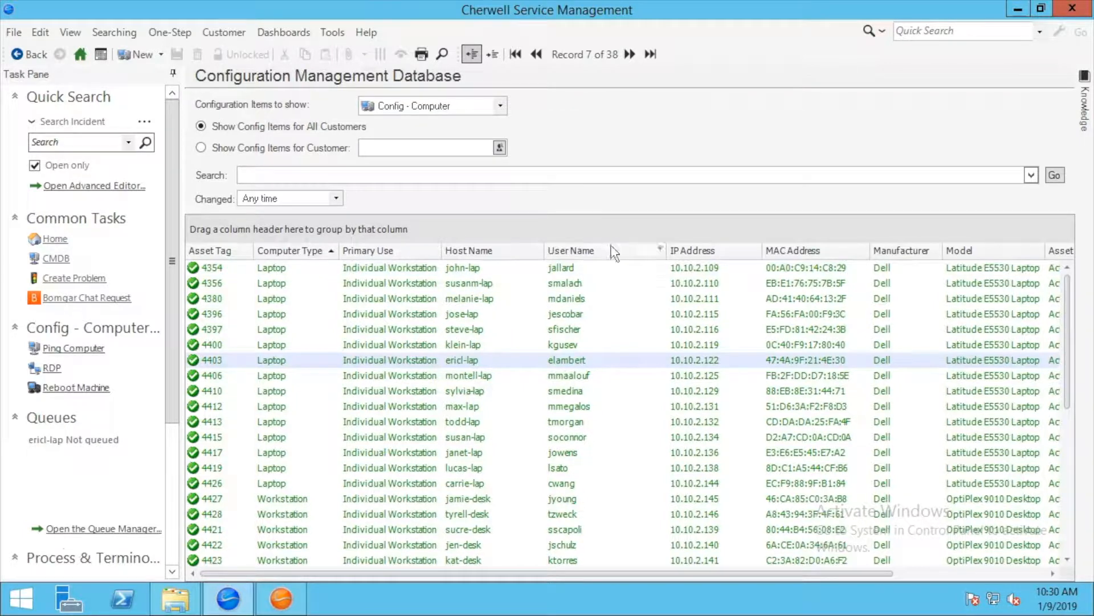
pyautogui.click(454, 316)
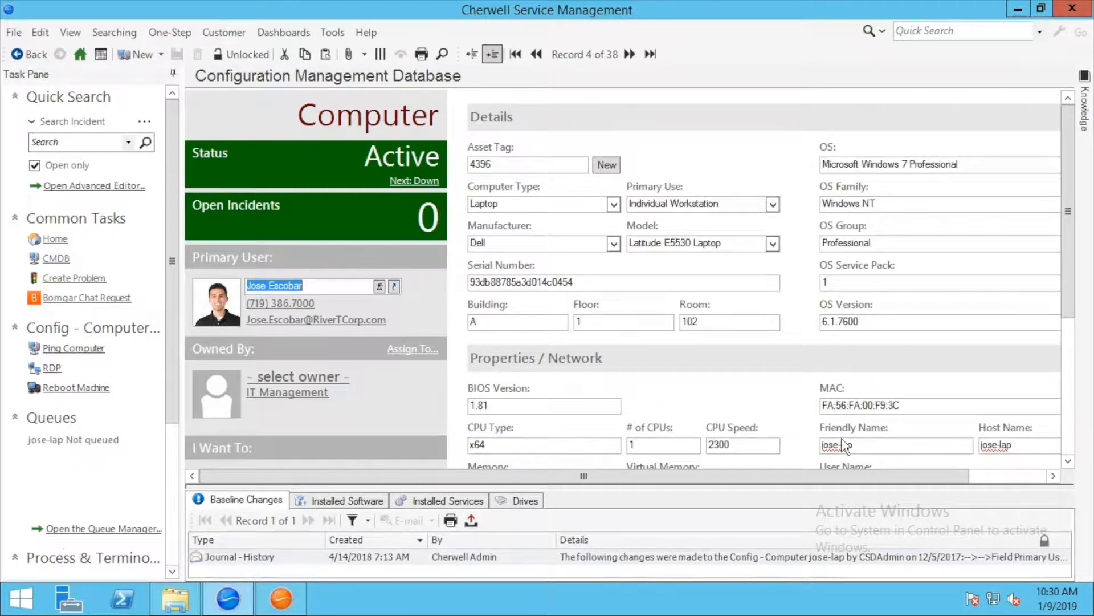
pyautogui.moveTo(576, 282); pyautogui.dragTo(463, 282)
pyautogui.click(635, 280)
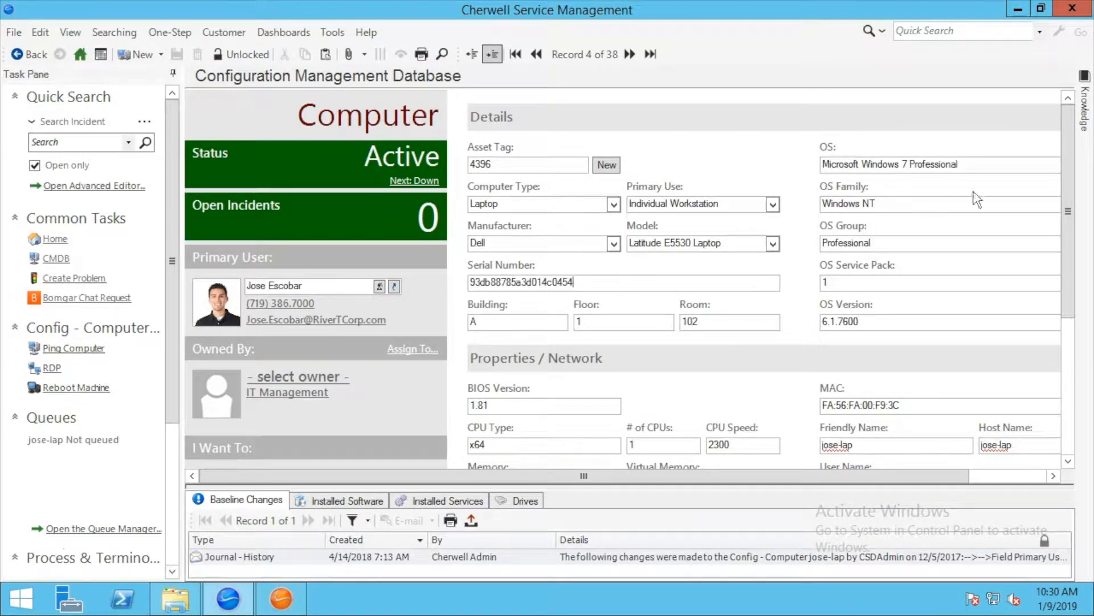
pyautogui.moveTo(1070, 166); pyautogui.dragTo(1061, 111)
pyautogui.moveTo(577, 281); pyautogui.dragTo(470, 292)
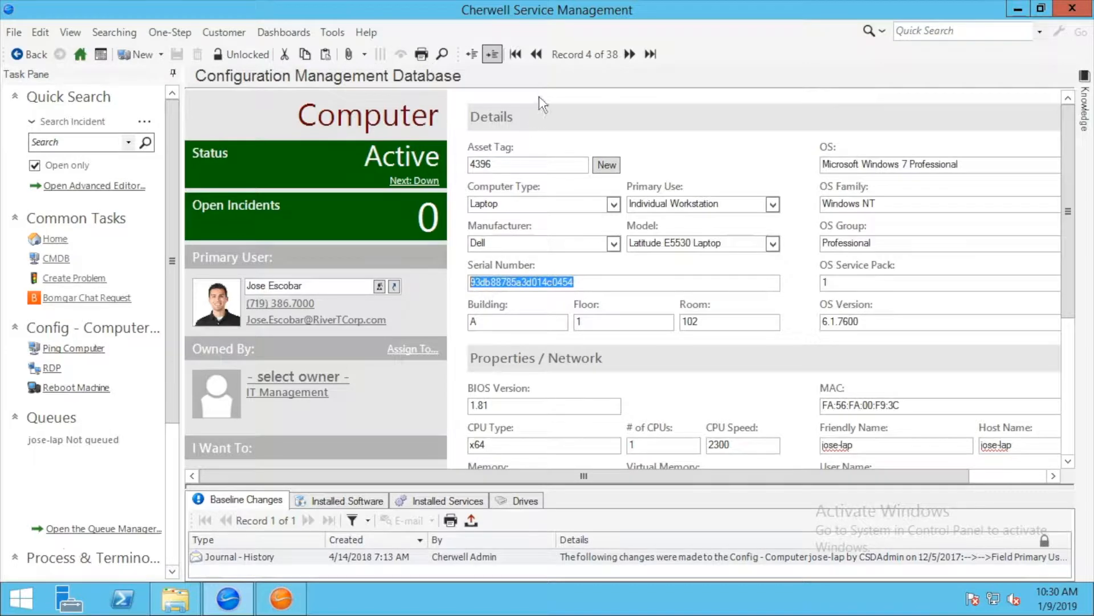
pyautogui.click(515, 54)
pyautogui.moveTo(552, 280); pyautogui.dragTo(484, 282)
pyautogui.rightClick(566, 282)
pyautogui.click(595, 308)
pyautogui.click(557, 283)
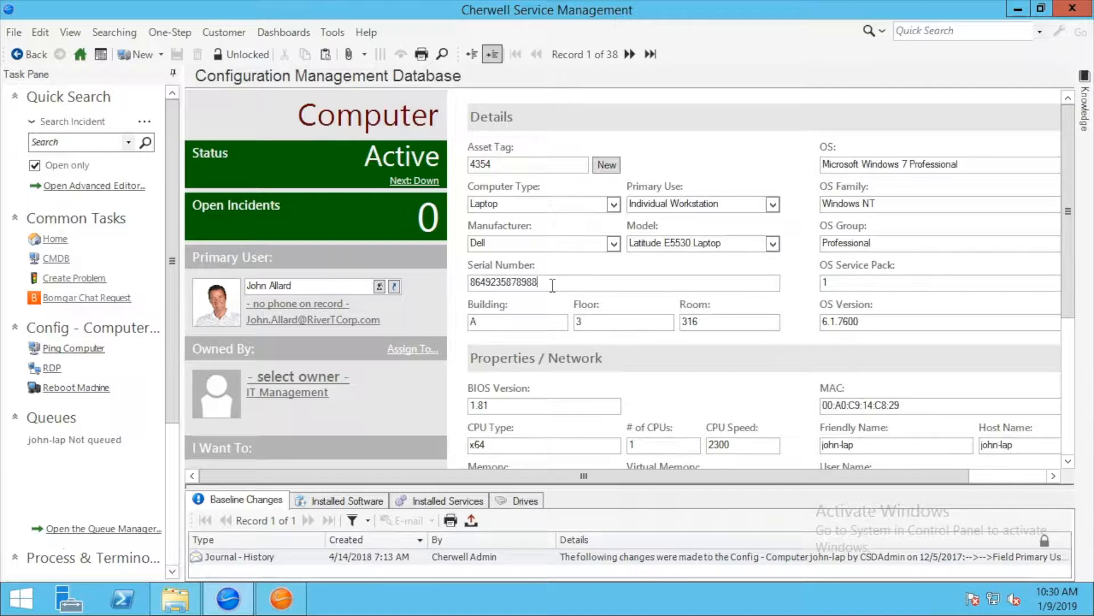
pyautogui.moveTo(551, 279); pyautogui.dragTo(473, 280)
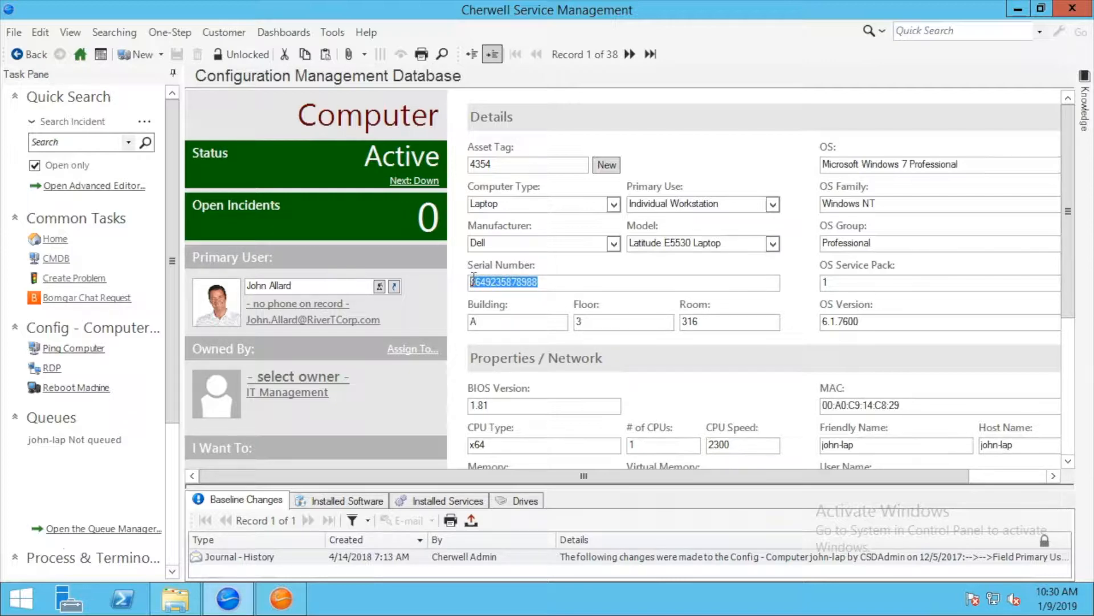
pyautogui.rightClick(498, 279)
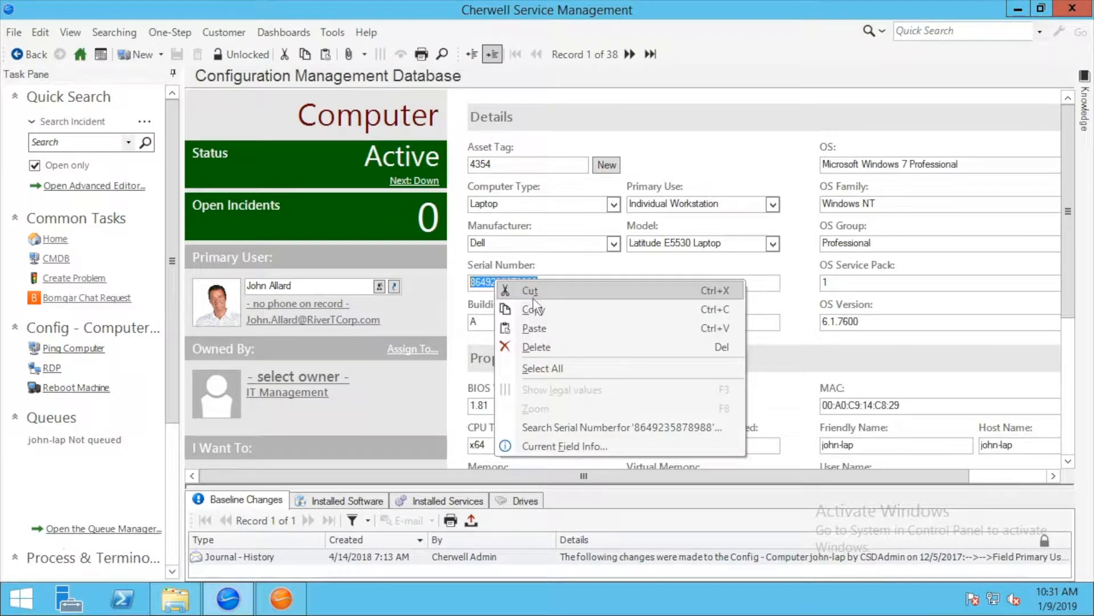
pyautogui.click(534, 308)
pyautogui.click(543, 285)
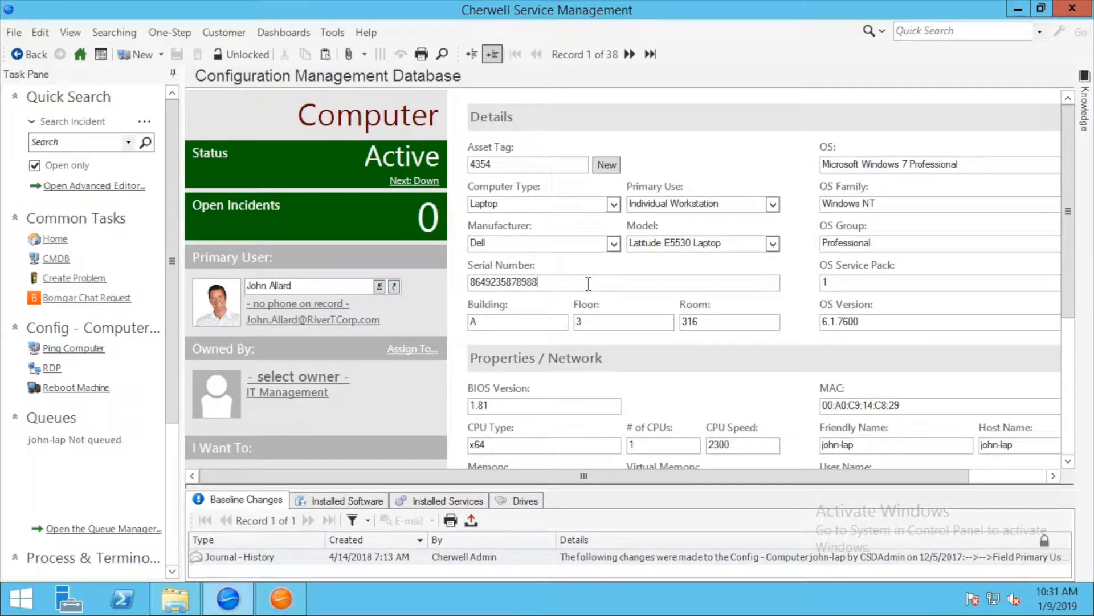
pyautogui.moveTo(573, 284); pyautogui.dragTo(467, 284)
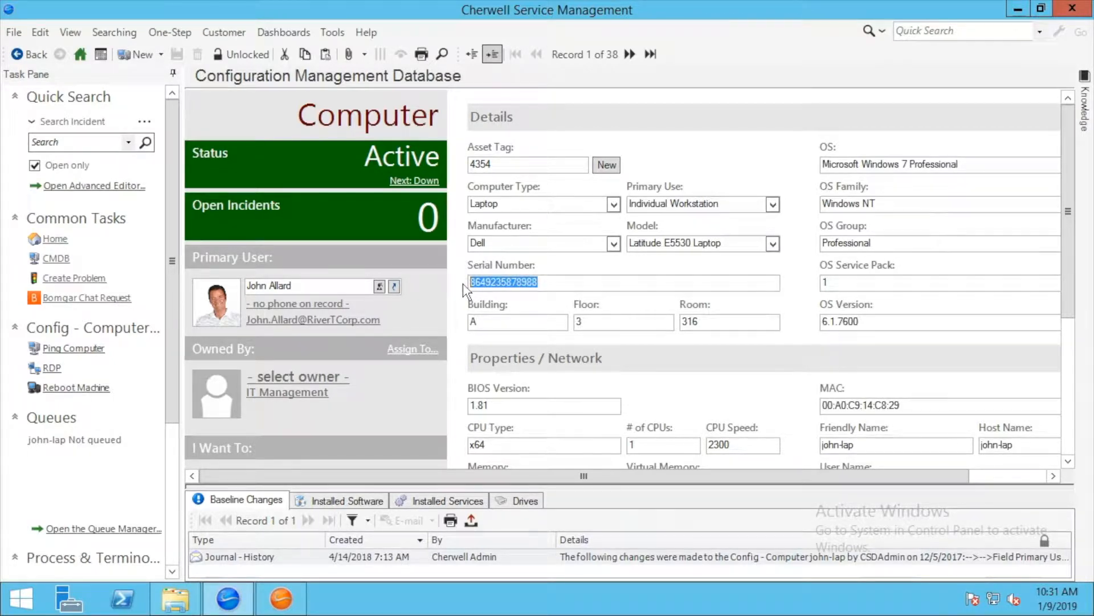
pyautogui.click(553, 286)
pyautogui.moveTo(284, 603)
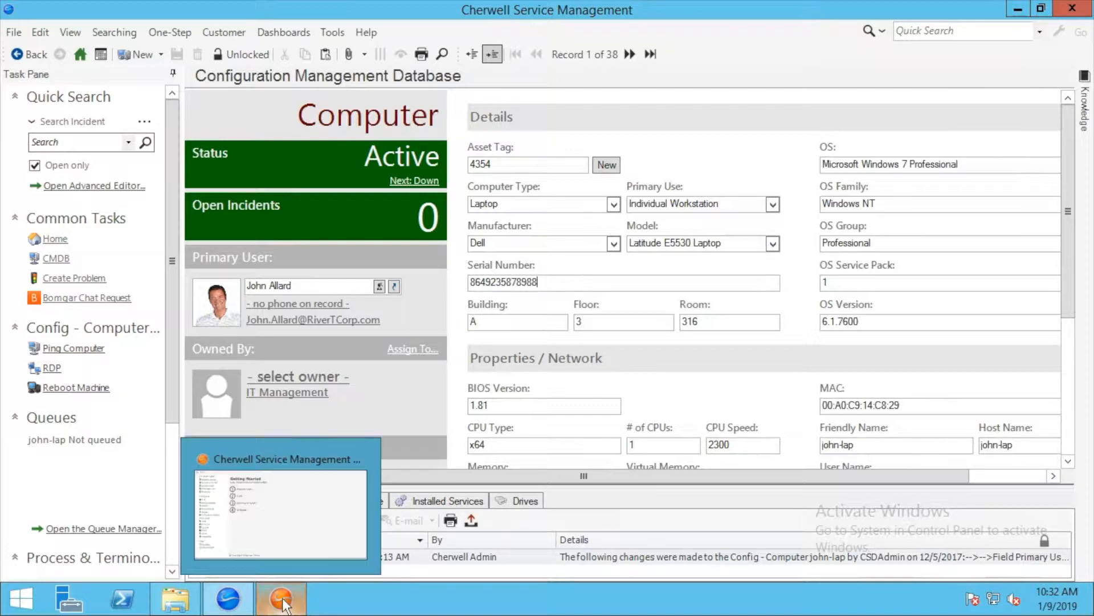
# - In Administrator, start a new blueprint and open Config - Computer from the Configuration Item group for editing
pyautogui.click(288, 482)
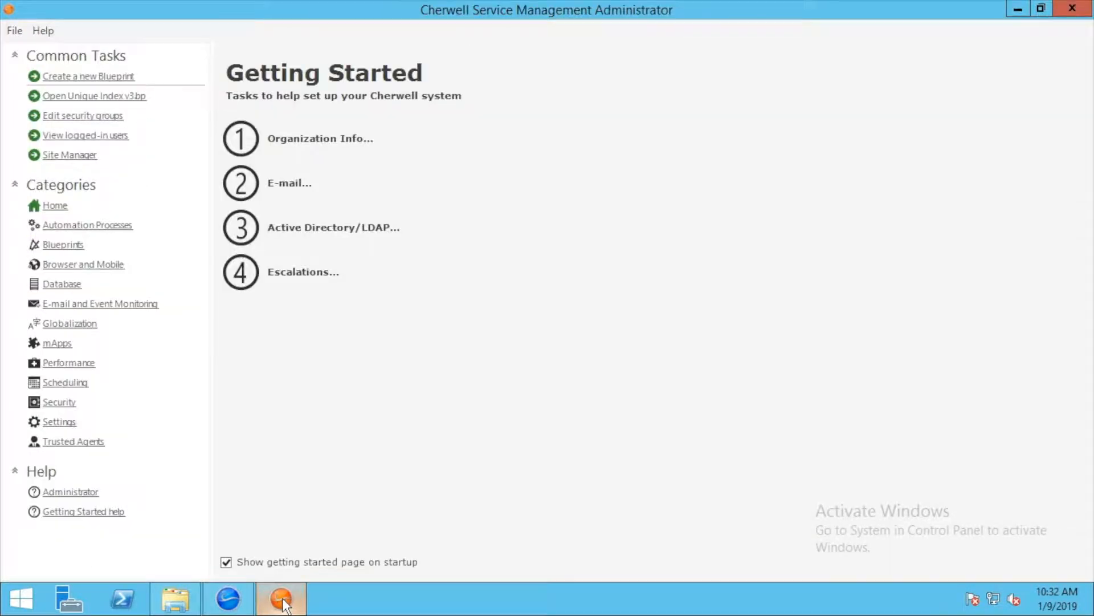
pyautogui.click(101, 80)
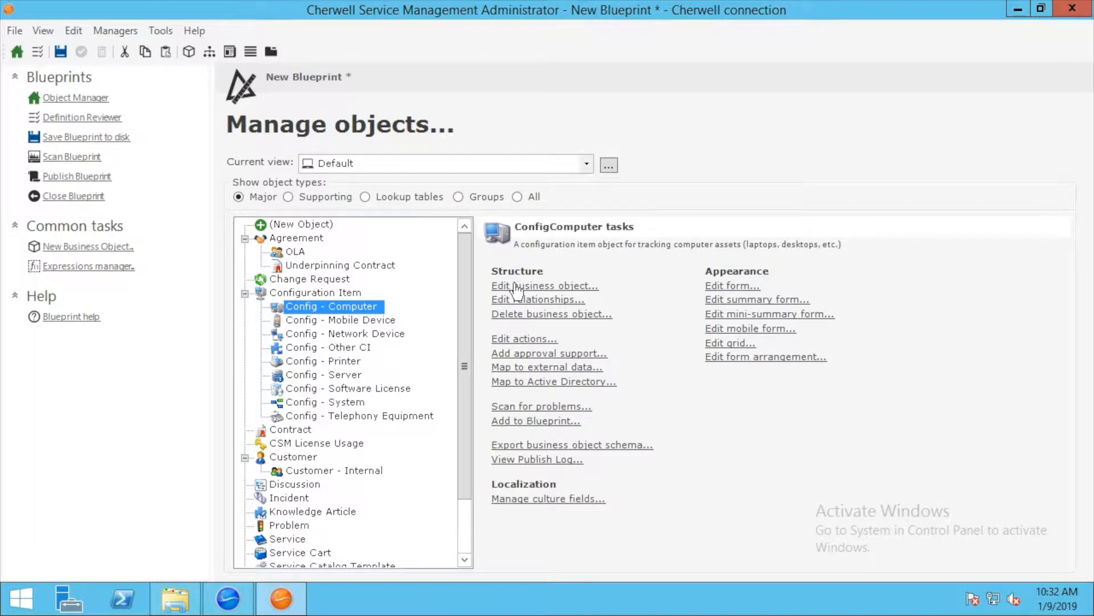
pyautogui.click(331, 292)
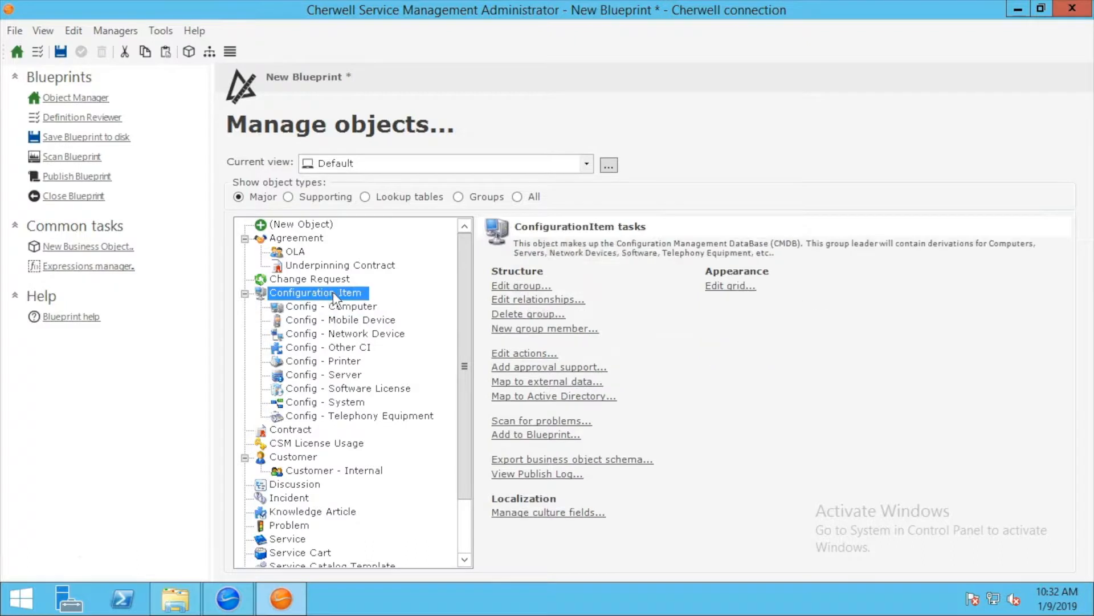
pyautogui.click(350, 307)
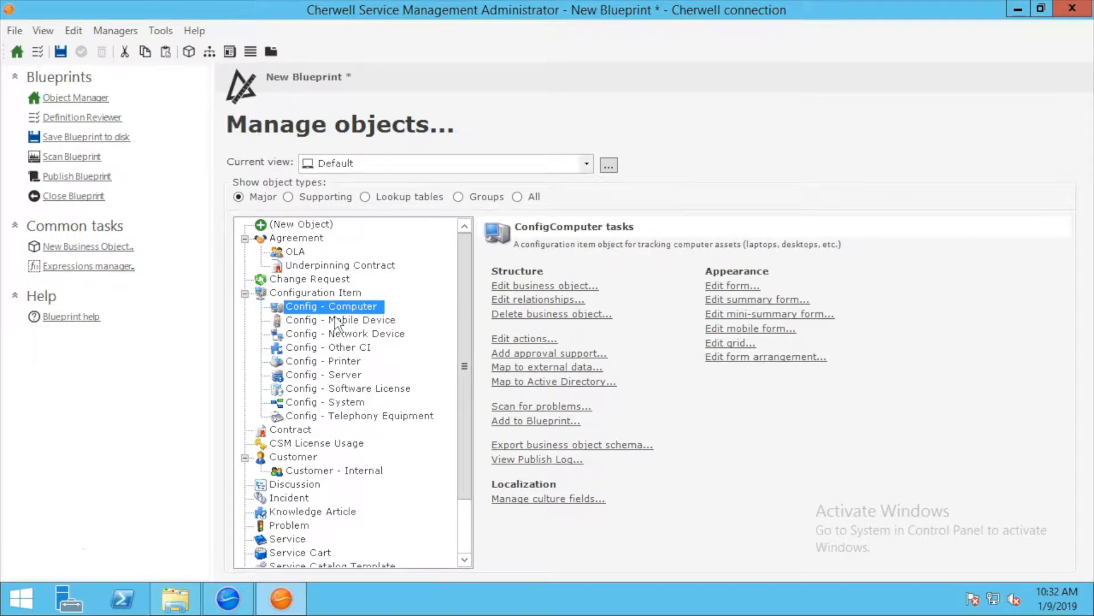
pyautogui.click(324, 294)
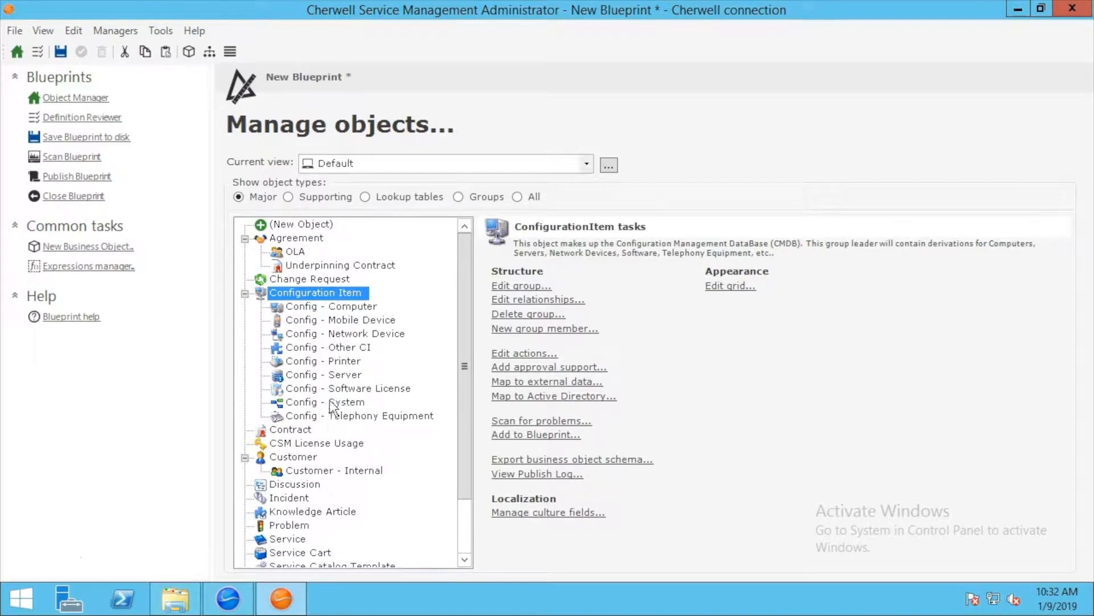
pyautogui.click(331, 307)
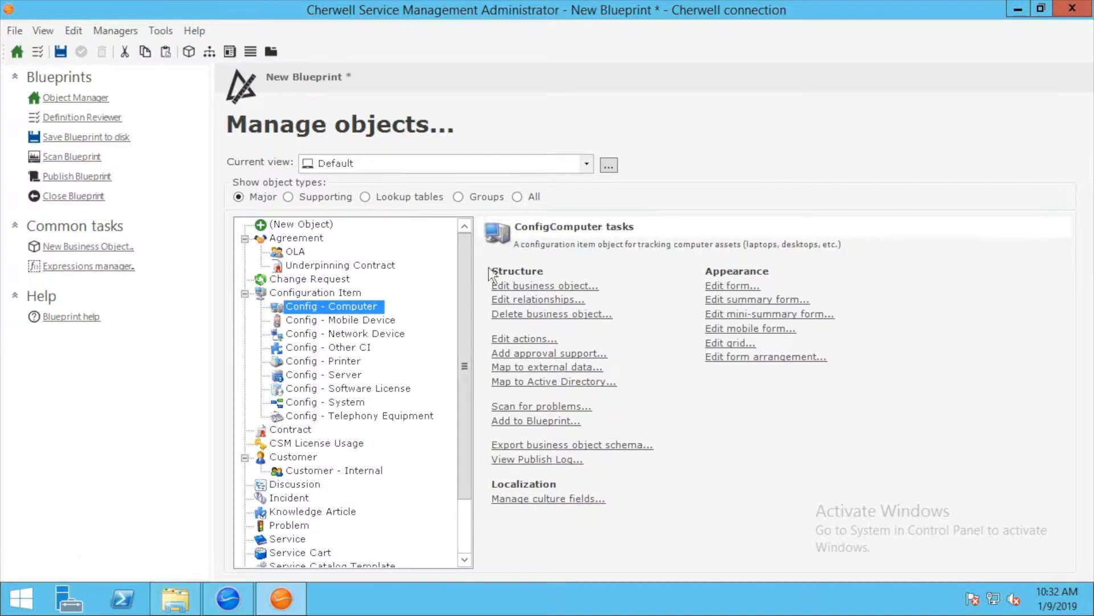
pyautogui.click(522, 287)
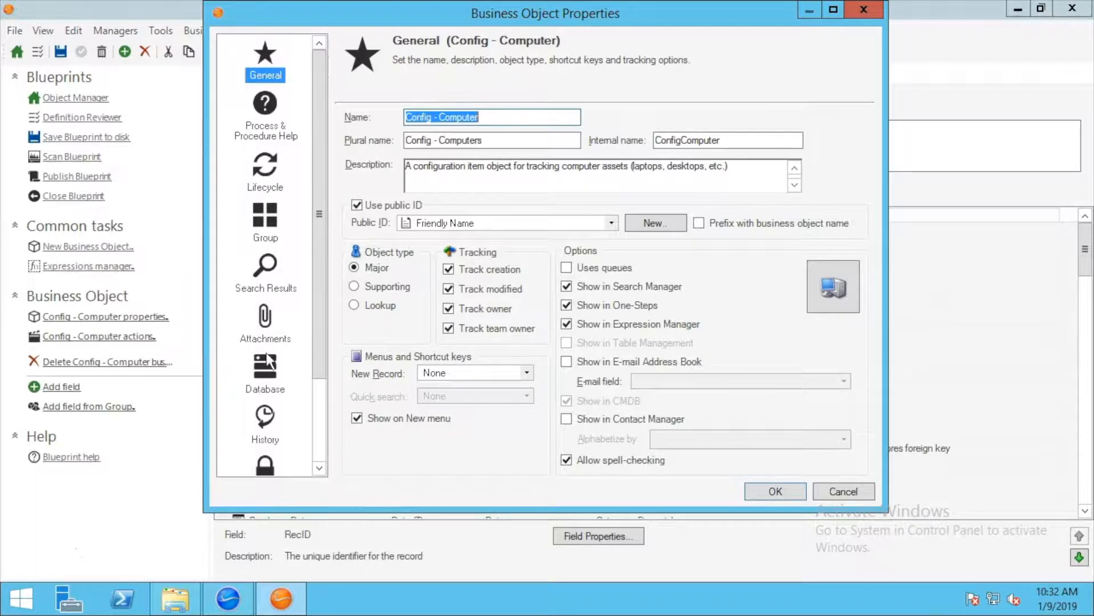
# - Add a new unique index on SerialNumber in Config - Computer's database settings and confirm with OK
pyautogui.click(272, 376)
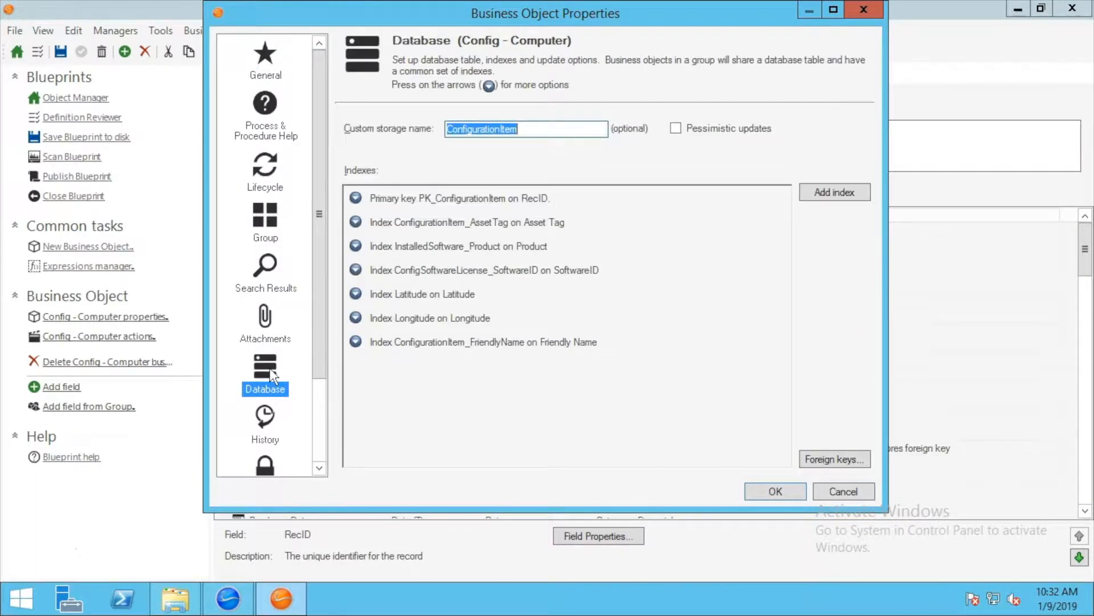
pyautogui.moveTo(567, 11); pyautogui.dragTo(565, 63)
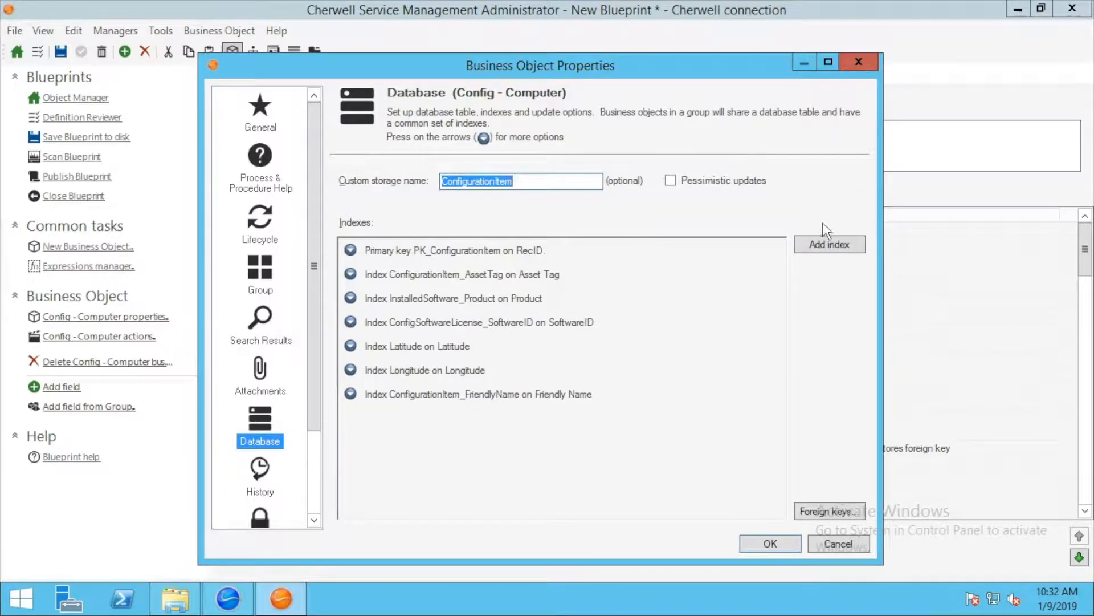
pyautogui.click(819, 241)
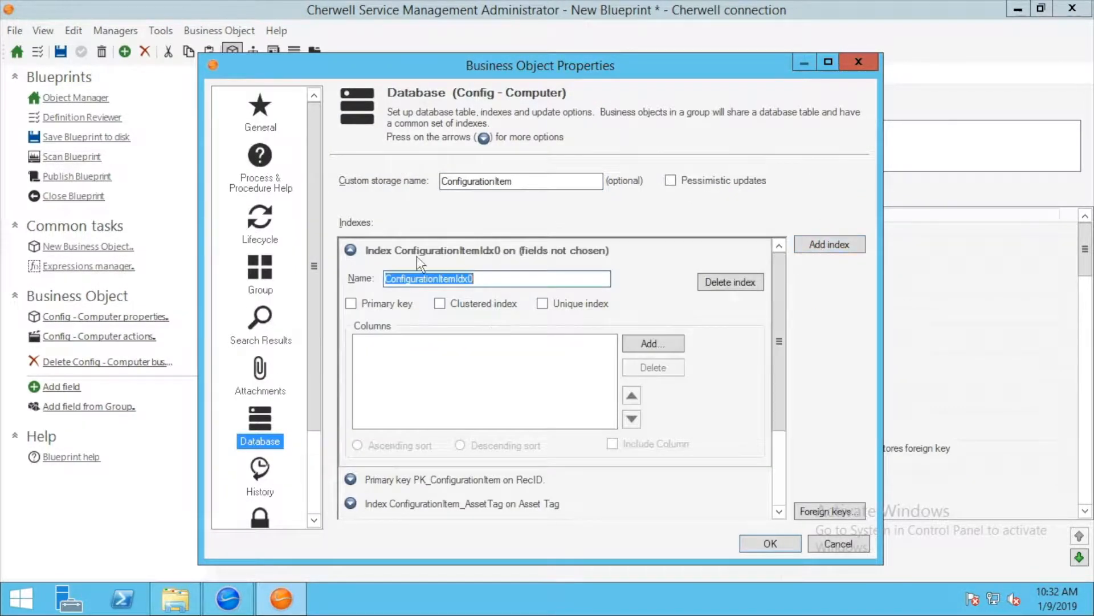
pyautogui.click(550, 303)
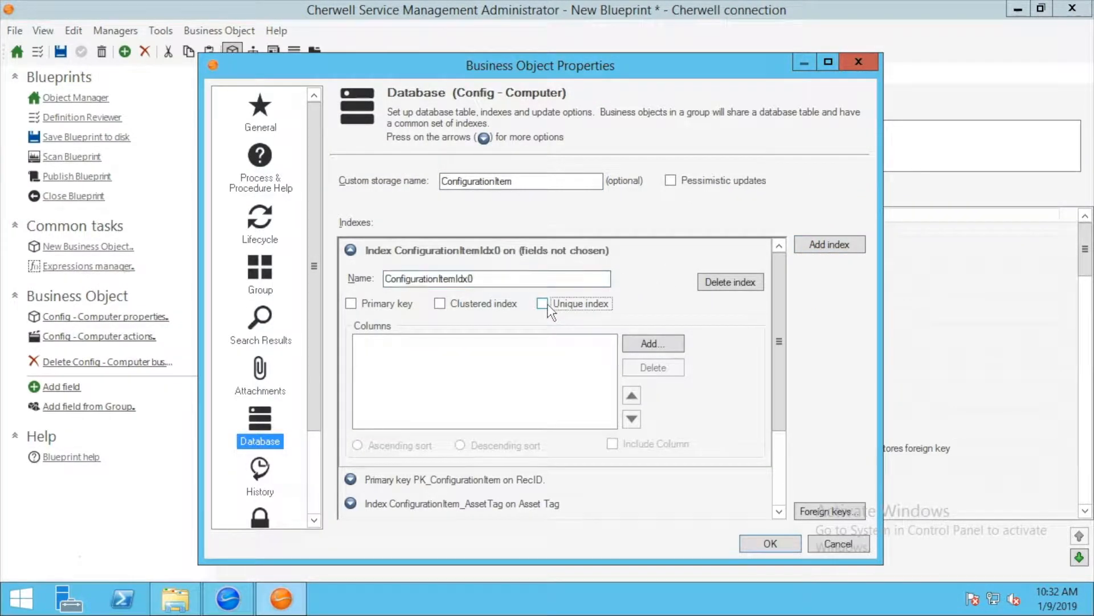
pyautogui.click(653, 343)
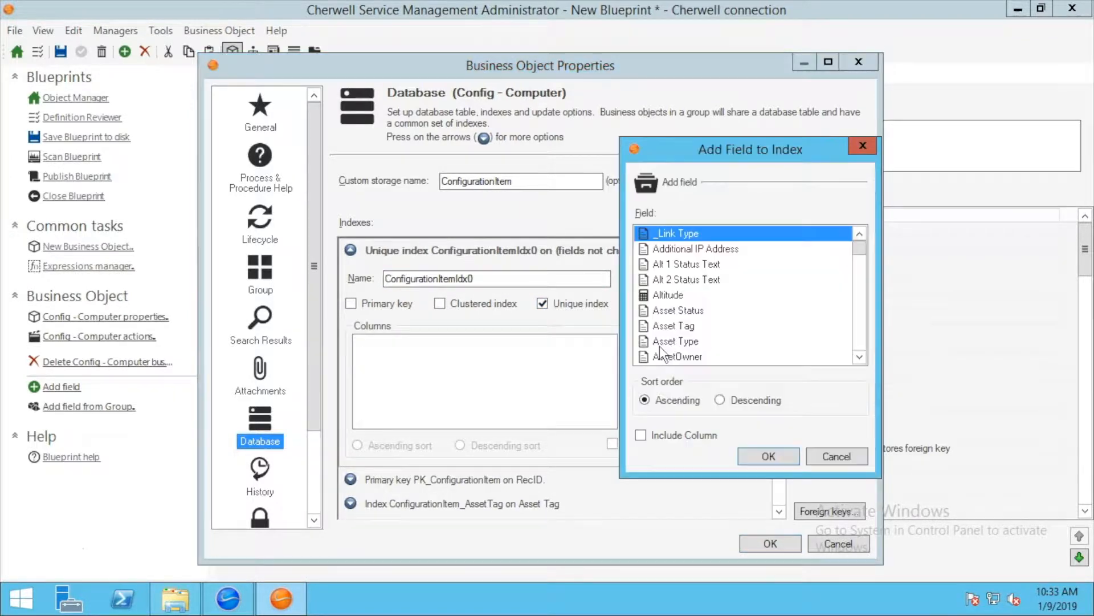
pyautogui.scroll(-6, 786, 310)
pyautogui.scroll(-15, 784, 310)
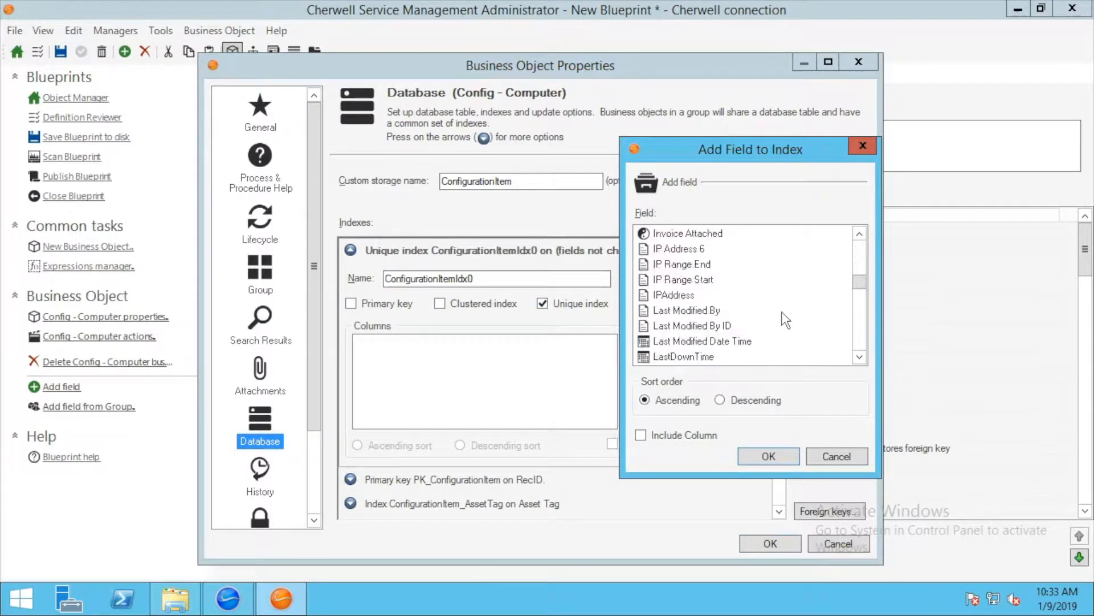
pyautogui.scroll(2, 666, 271)
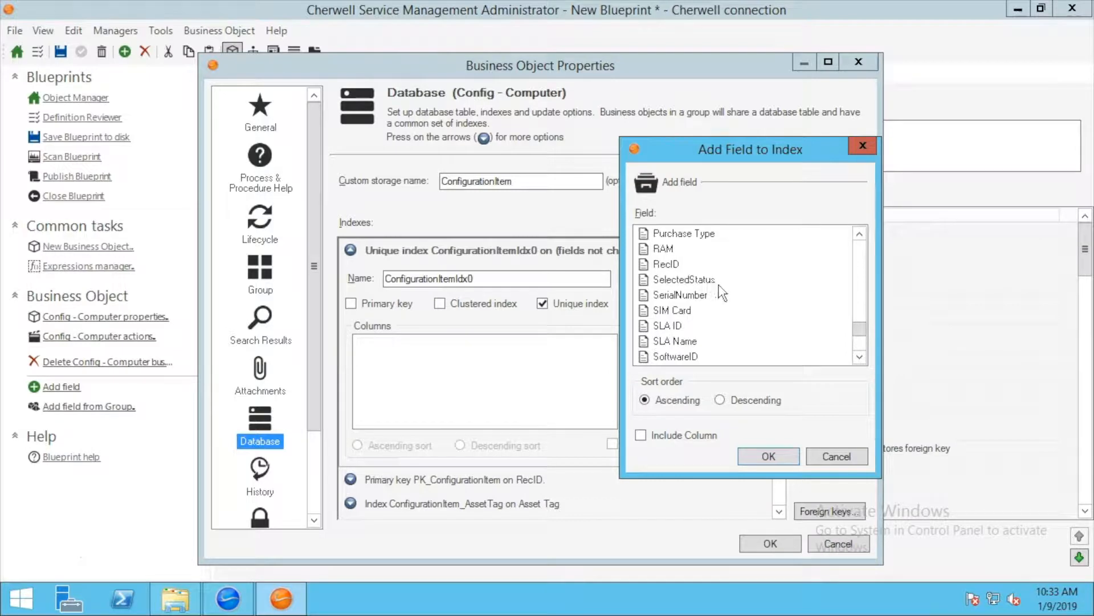
pyautogui.doubleClick(697, 295)
pyautogui.click(781, 545)
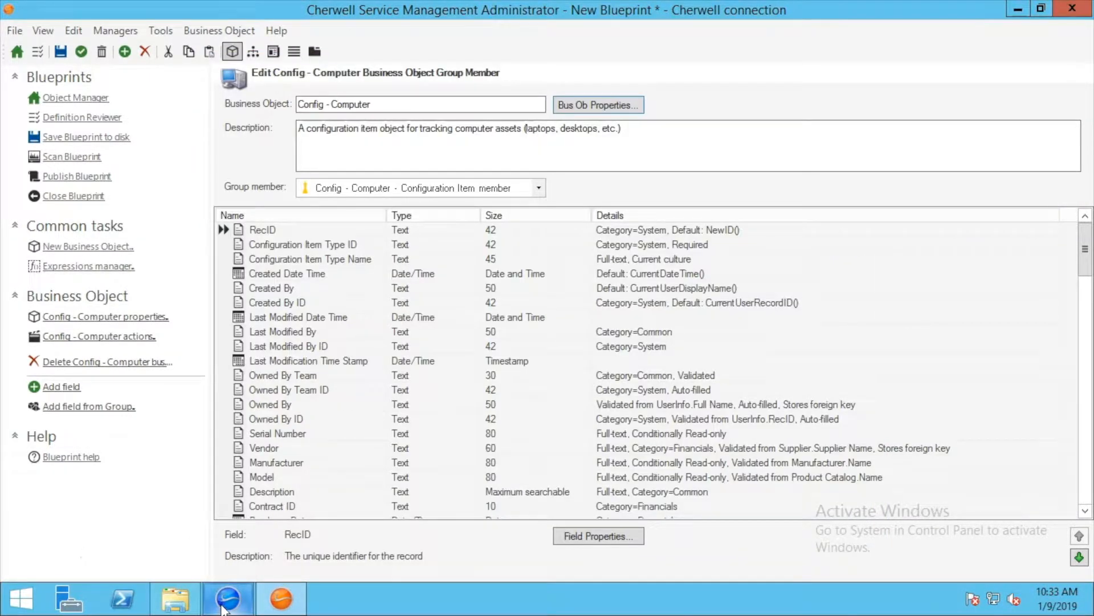
pyautogui.moveTo(224, 605)
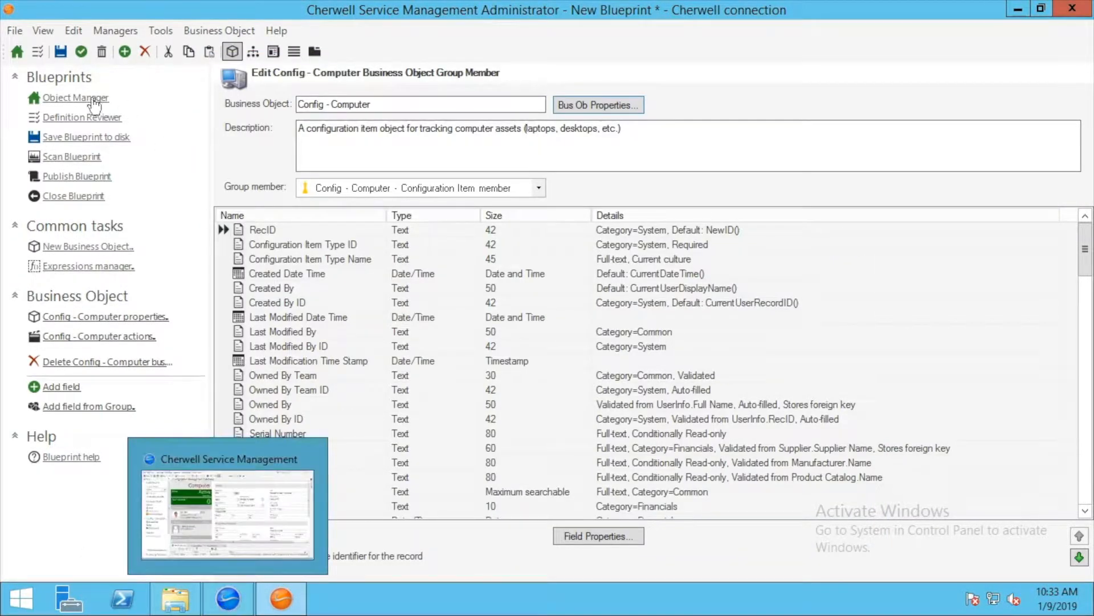
pyautogui.click(214, 530)
pyautogui.moveTo(546, 282); pyautogui.dragTo(484, 287)
pyautogui.rightClick(484, 286)
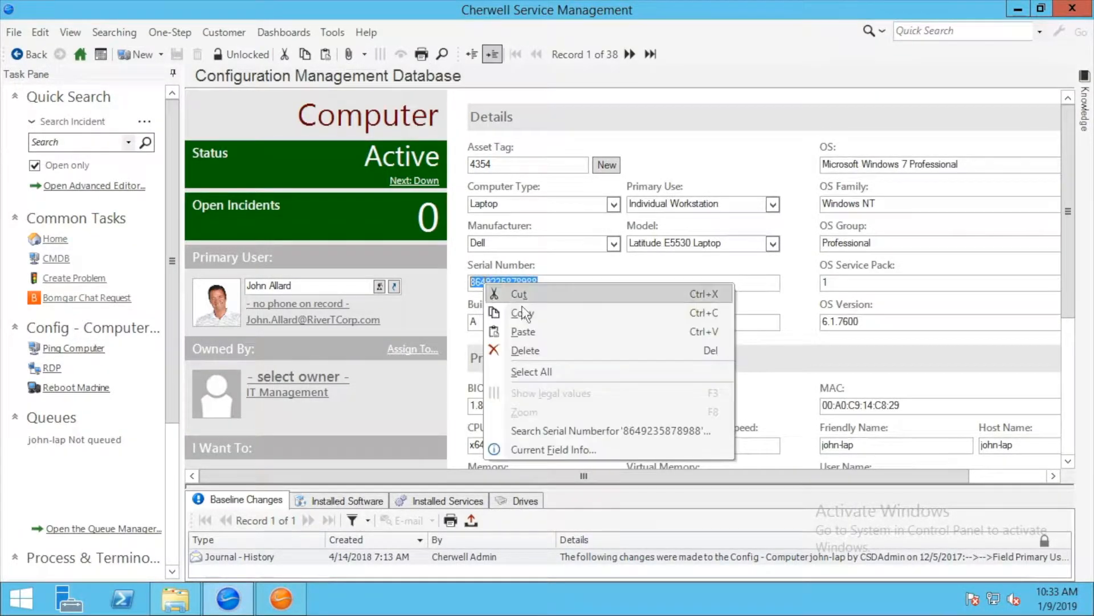
pyautogui.click(526, 315)
pyautogui.click(131, 56)
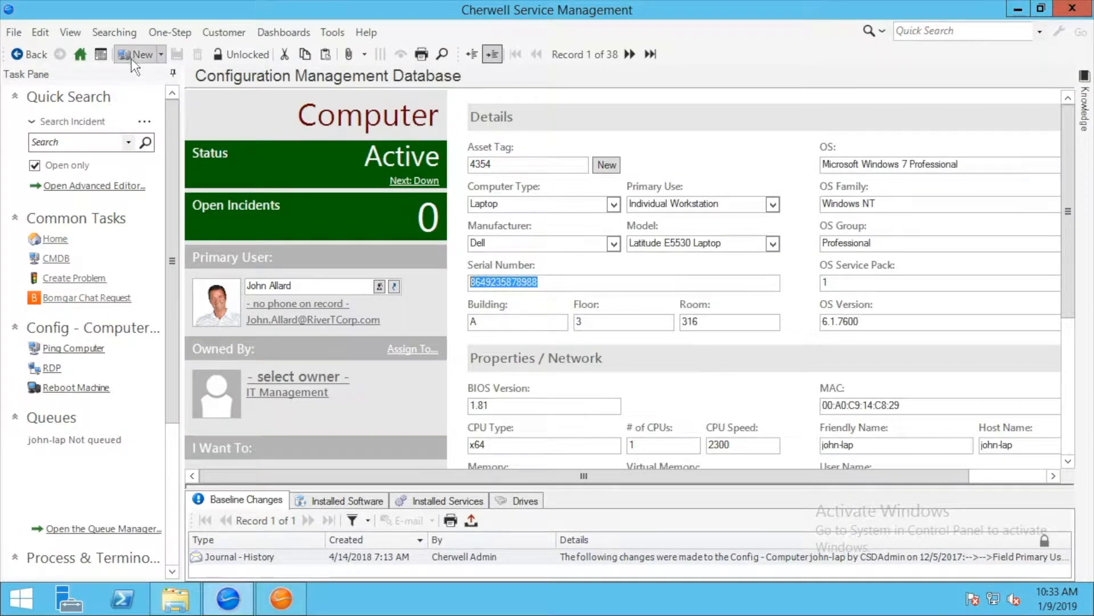
pyautogui.rightClick(509, 281)
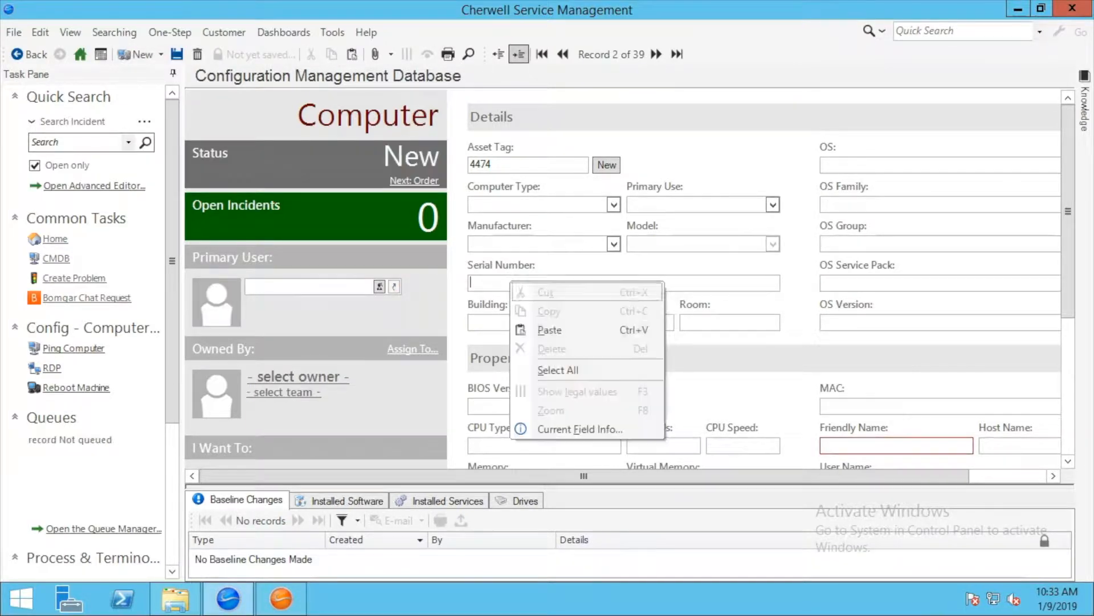
pyautogui.click(558, 328)
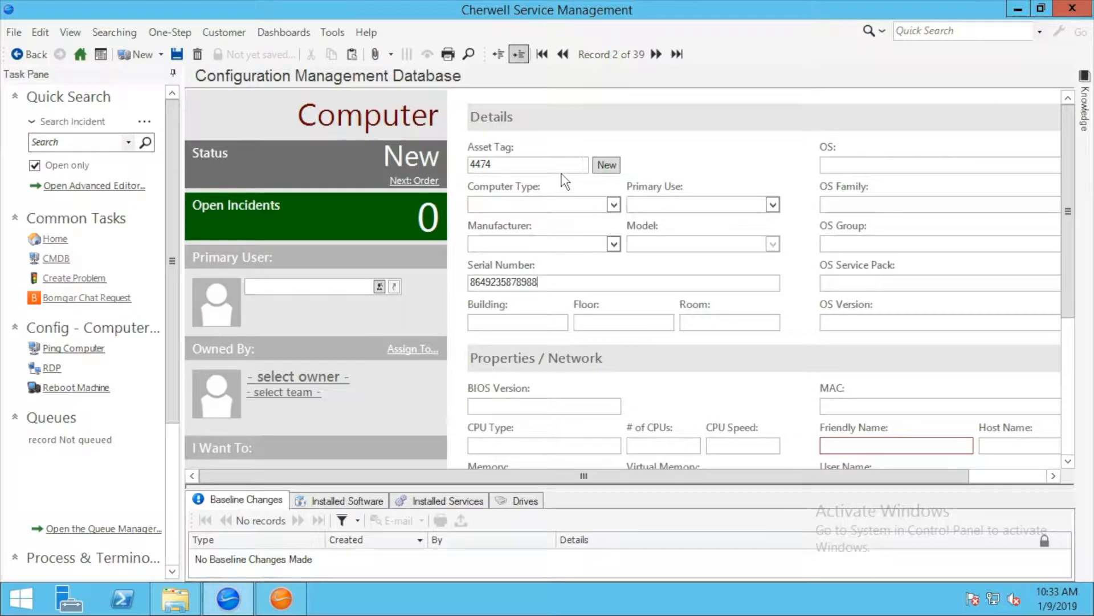
pyautogui.click(178, 57)
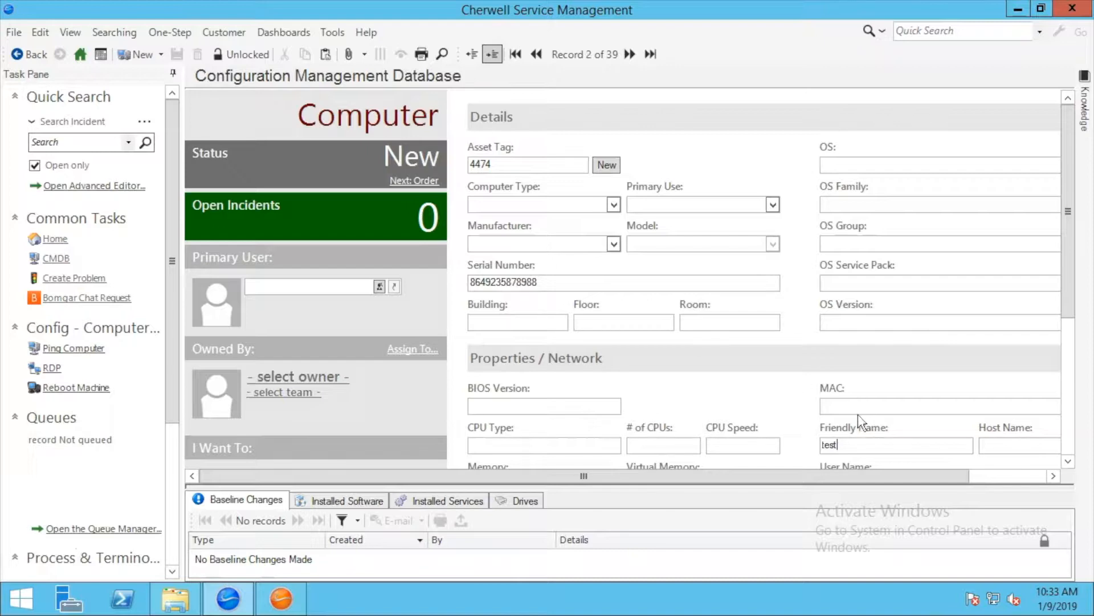
pyautogui.doubleClick(553, 283)
pyautogui.click(553, 283)
pyautogui.doubleClick(553, 283)
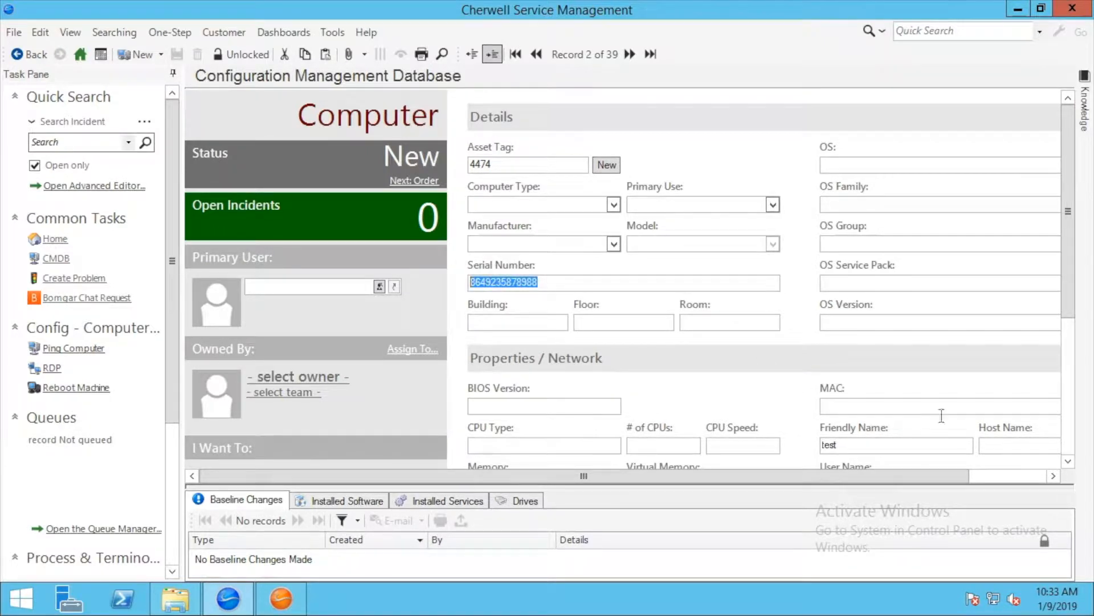
pyautogui.moveTo(895, 448); pyautogui.dragTo(789, 445)
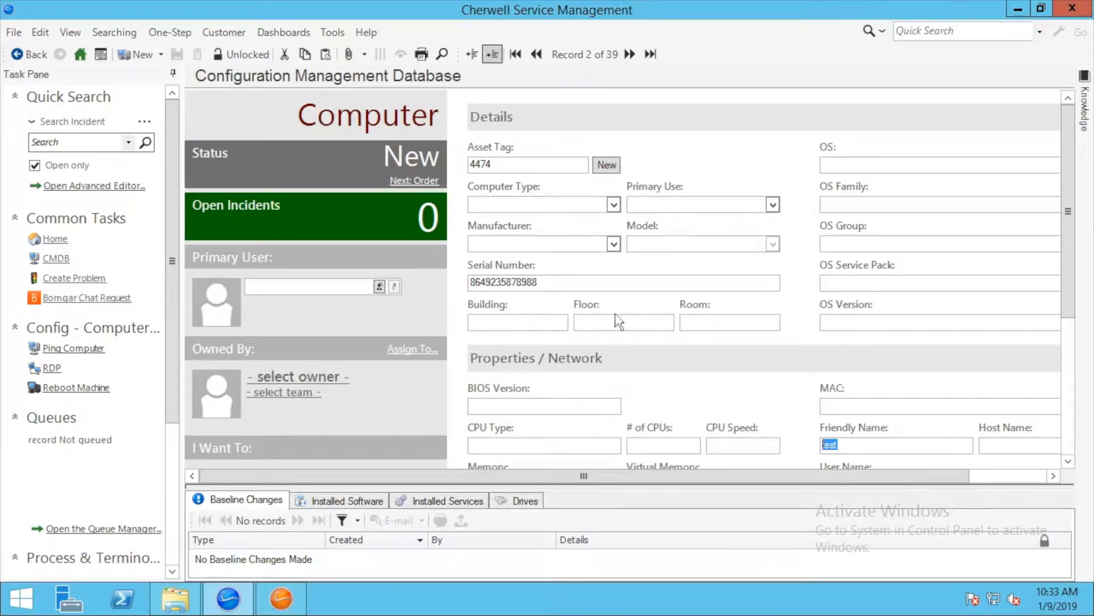
pyautogui.click(565, 283)
pyautogui.doubleClick(557, 281)
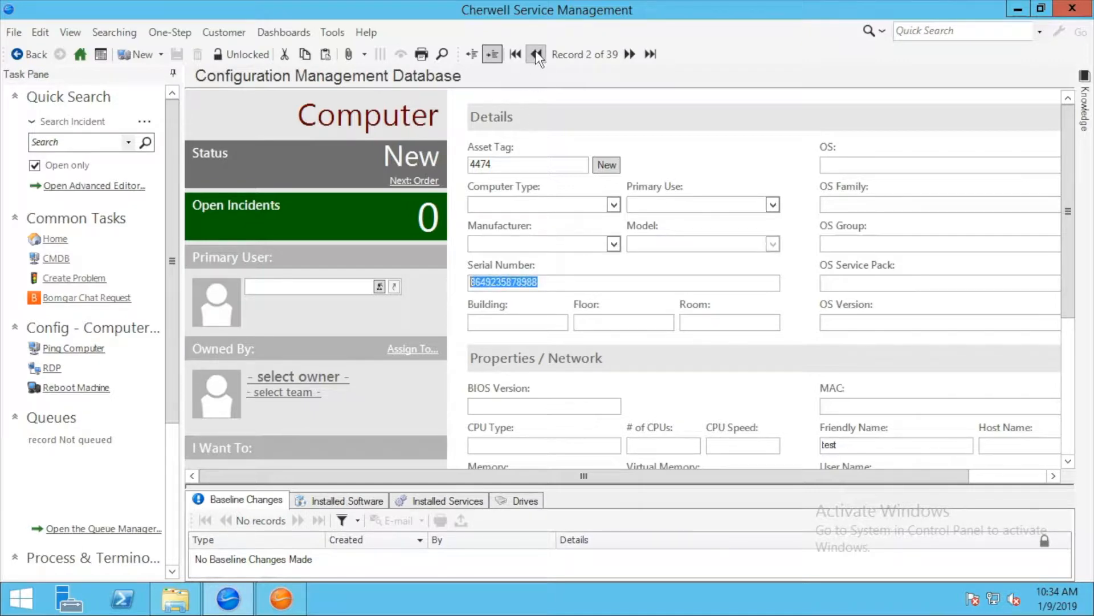
# - Go back to the previous record to compare its serial number with the new one
pyautogui.click(536, 54)
pyautogui.click(557, 283)
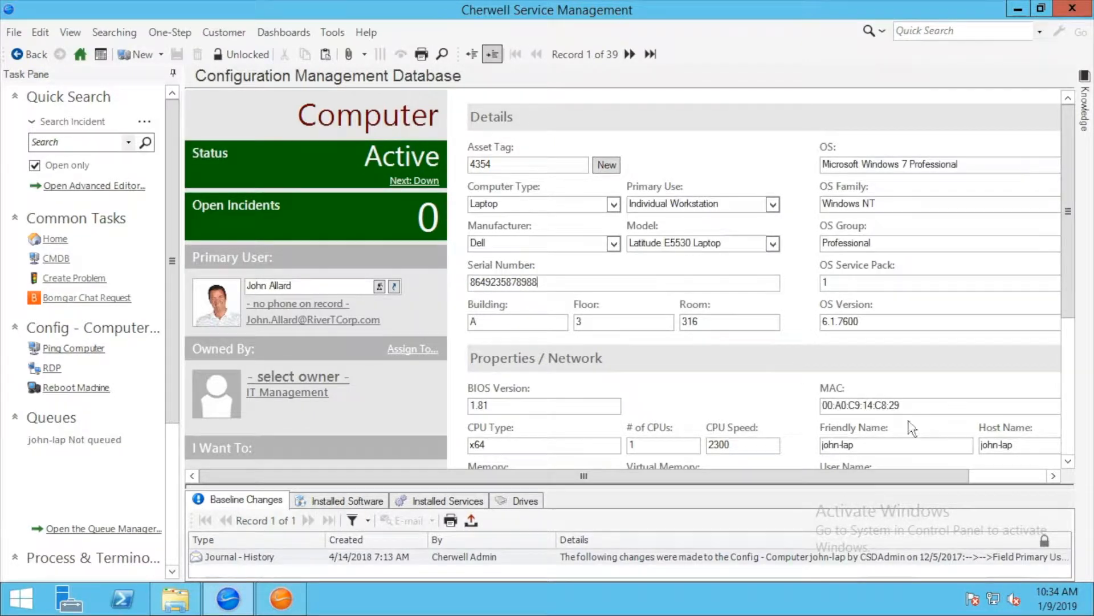
pyautogui.doubleClick(547, 282)
pyautogui.click(552, 283)
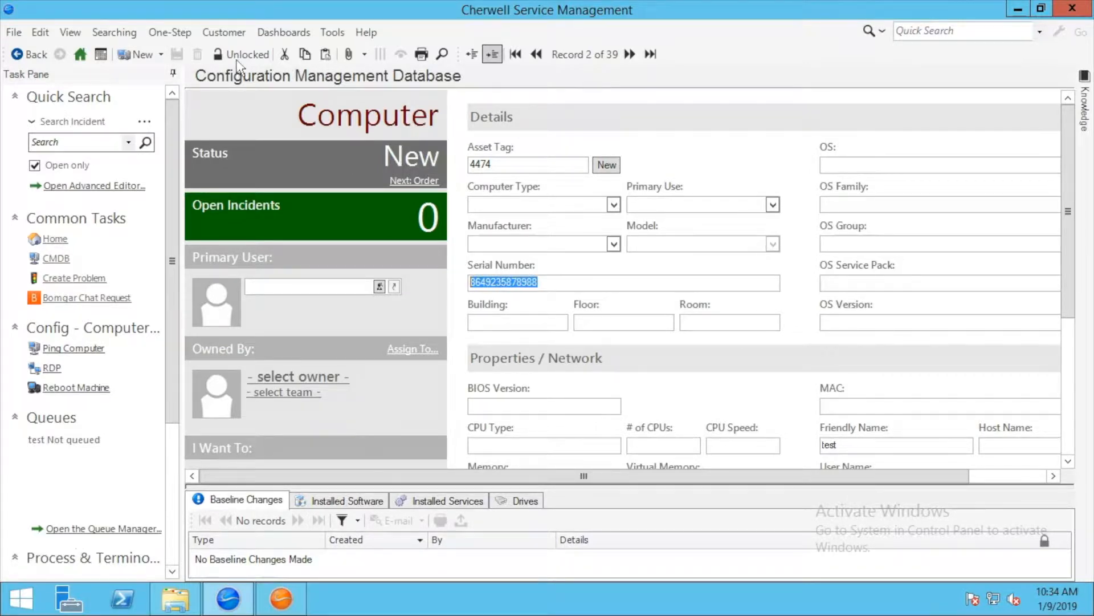
pyautogui.click(13, 32)
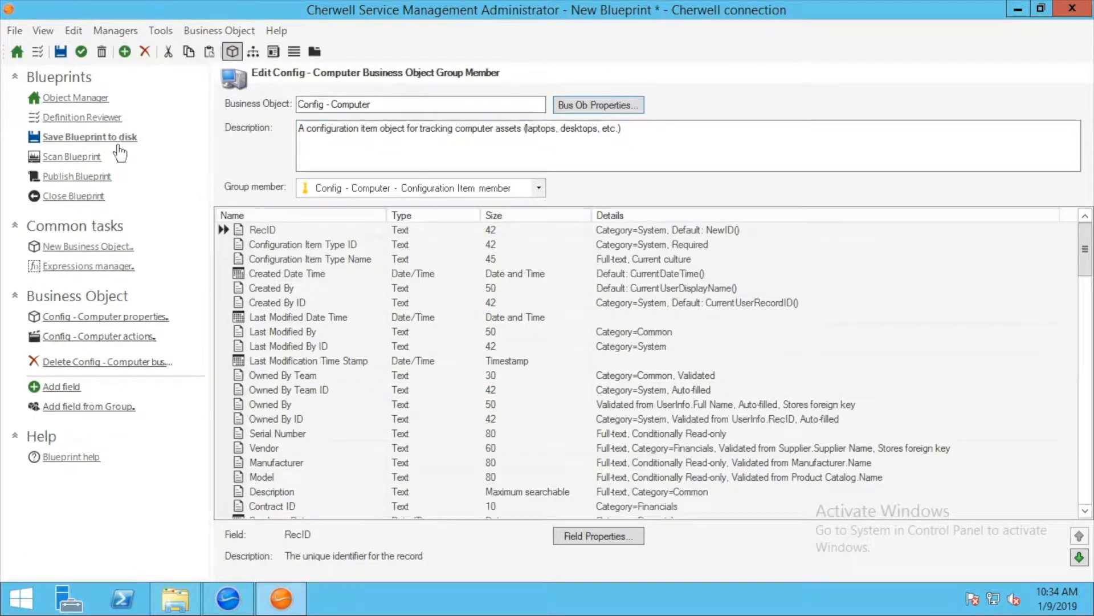
# - Save the blueprint over Unique Index.bp, confirming overwrite, and publish it to the live system
pyautogui.click(90, 137)
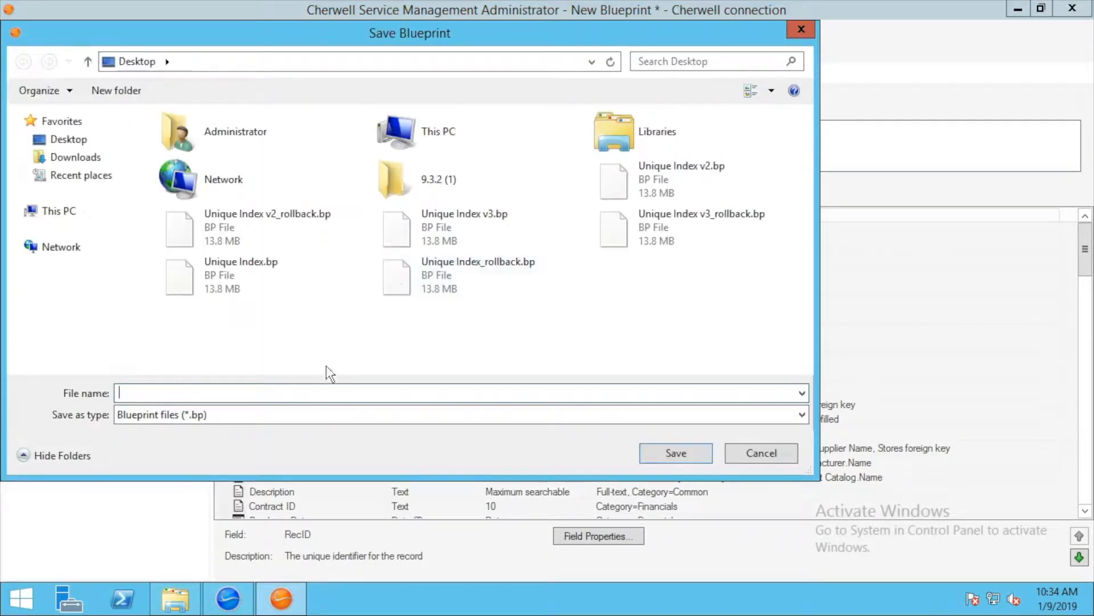
pyautogui.doubleClick(241, 268)
pyautogui.press('y')
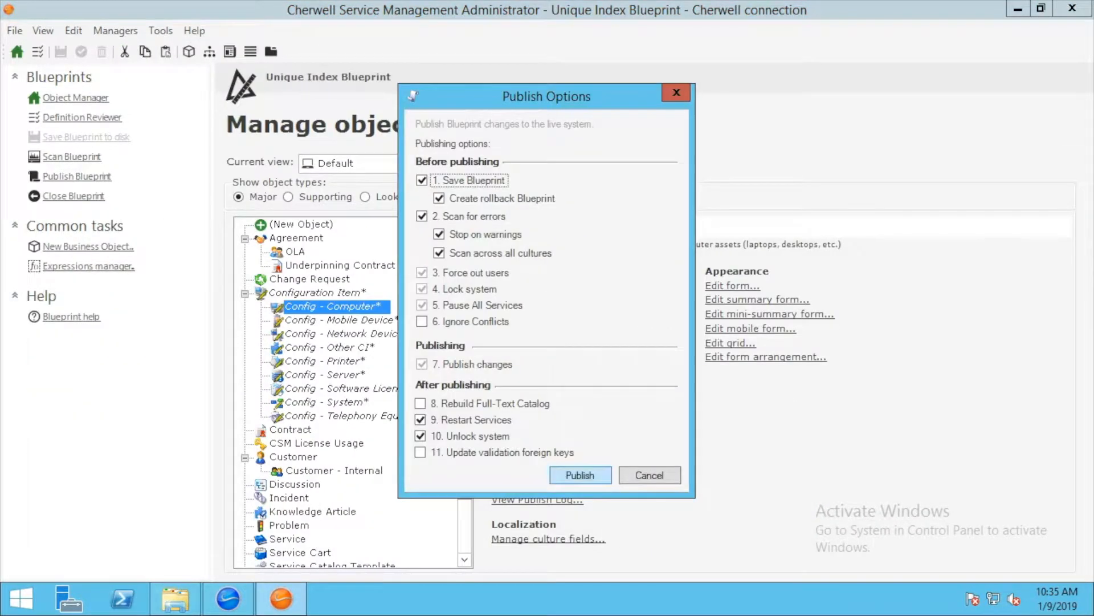
pyautogui.press('Return')
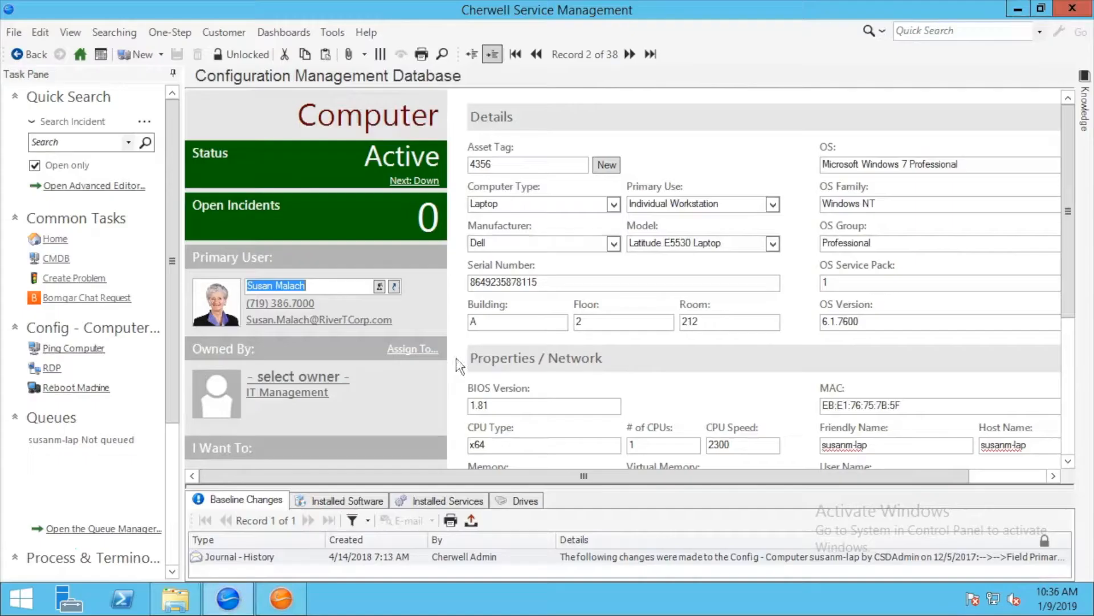
# - Reload the client definitions and open Computer record 4354 from the CMDB
pyautogui.click(366, 32)
pyautogui.click(412, 72)
pyautogui.click(332, 32)
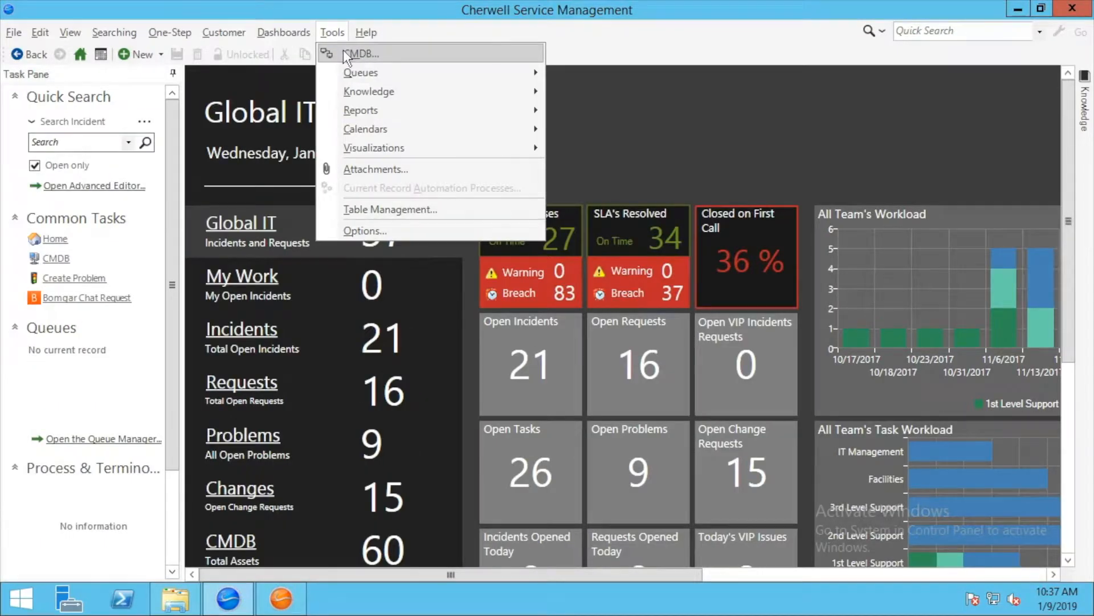
pyautogui.click(344, 53)
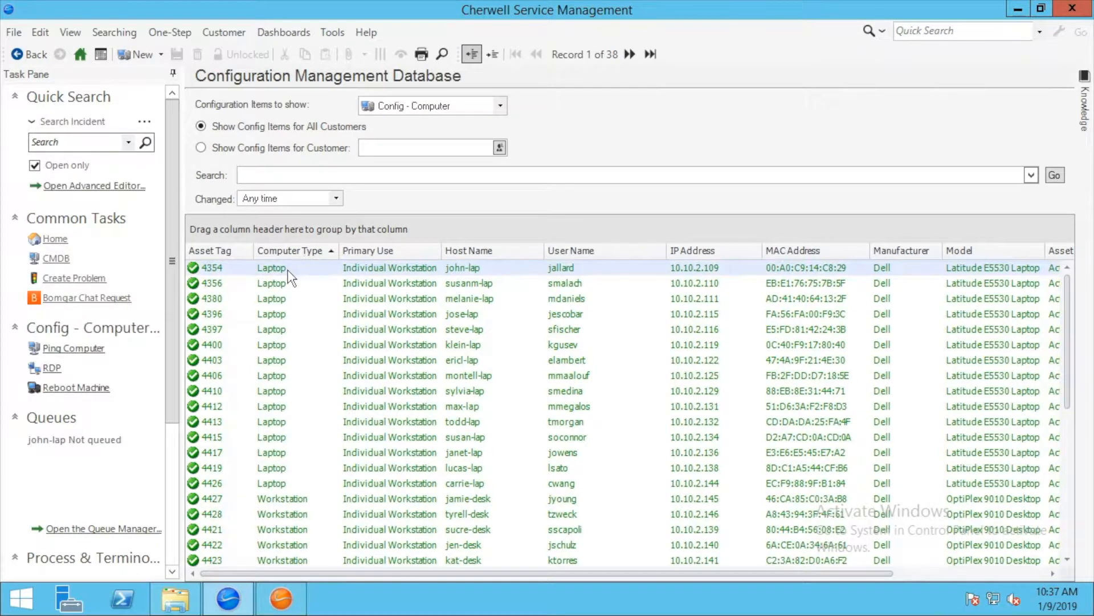
pyautogui.doubleClick(291, 269)
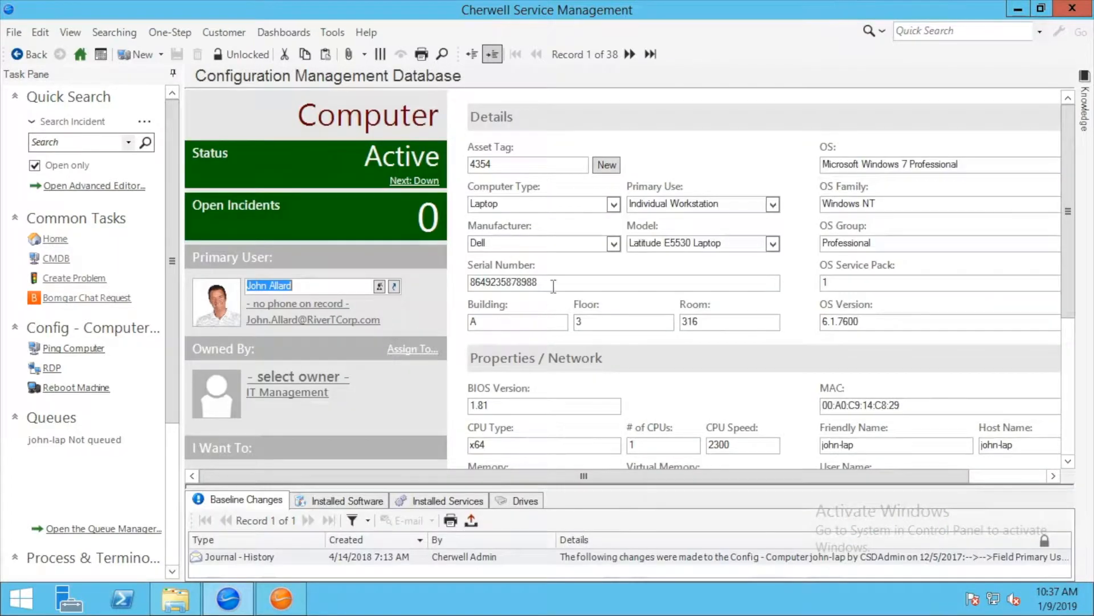
pyautogui.doubleClick(505, 285)
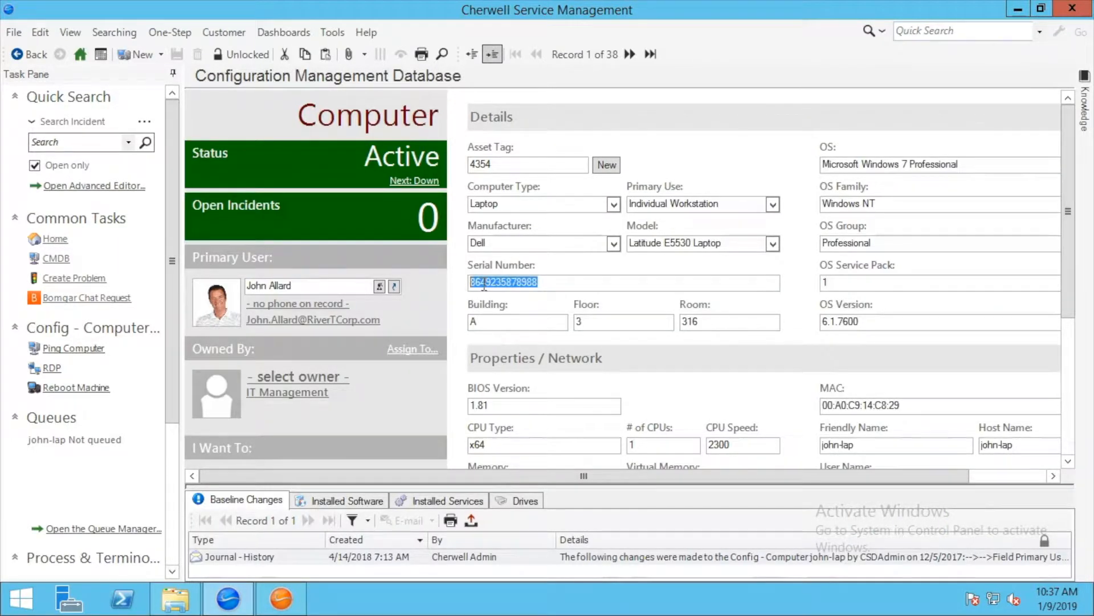
pyautogui.rightClick(484, 285)
pyautogui.click(525, 313)
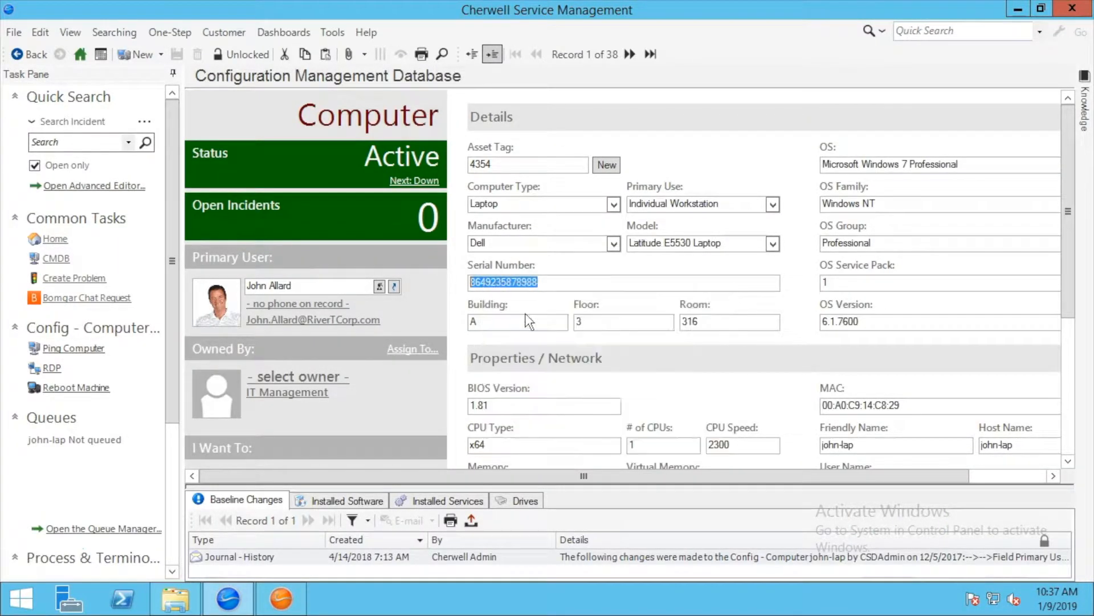
pyautogui.click(544, 285)
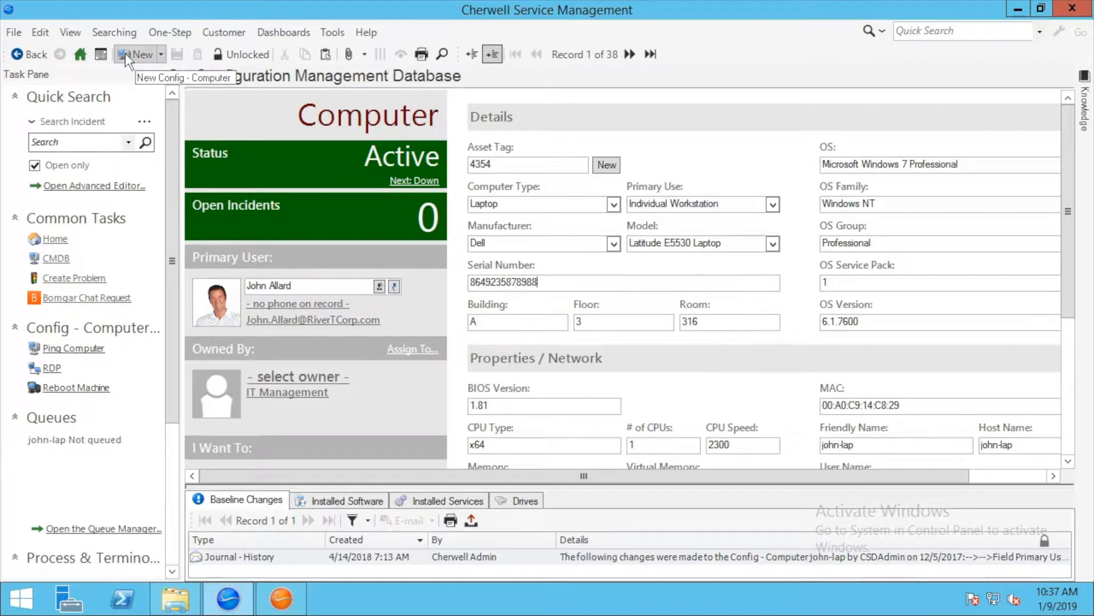
pyautogui.click(127, 53)
pyautogui.rightClick(525, 283)
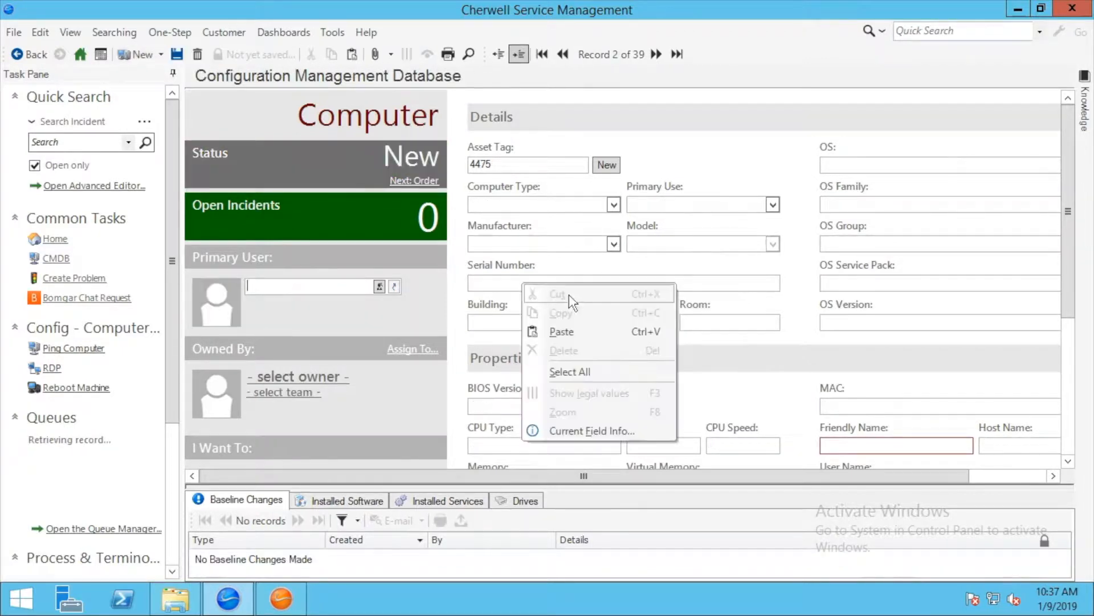
pyautogui.click(573, 331)
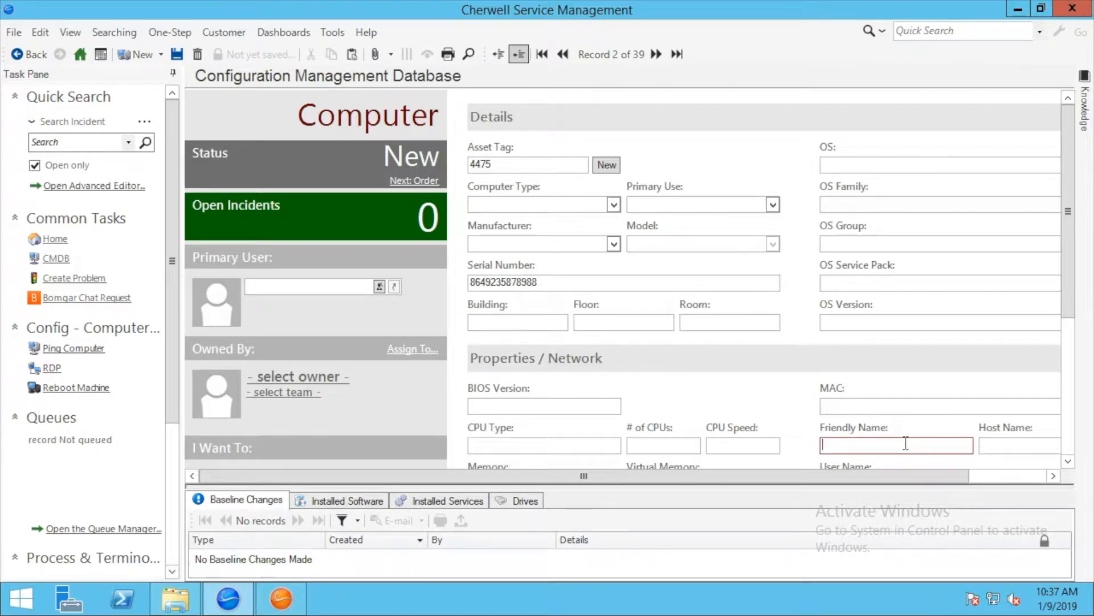
pyautogui.press('Tab')
pyautogui.click(177, 54)
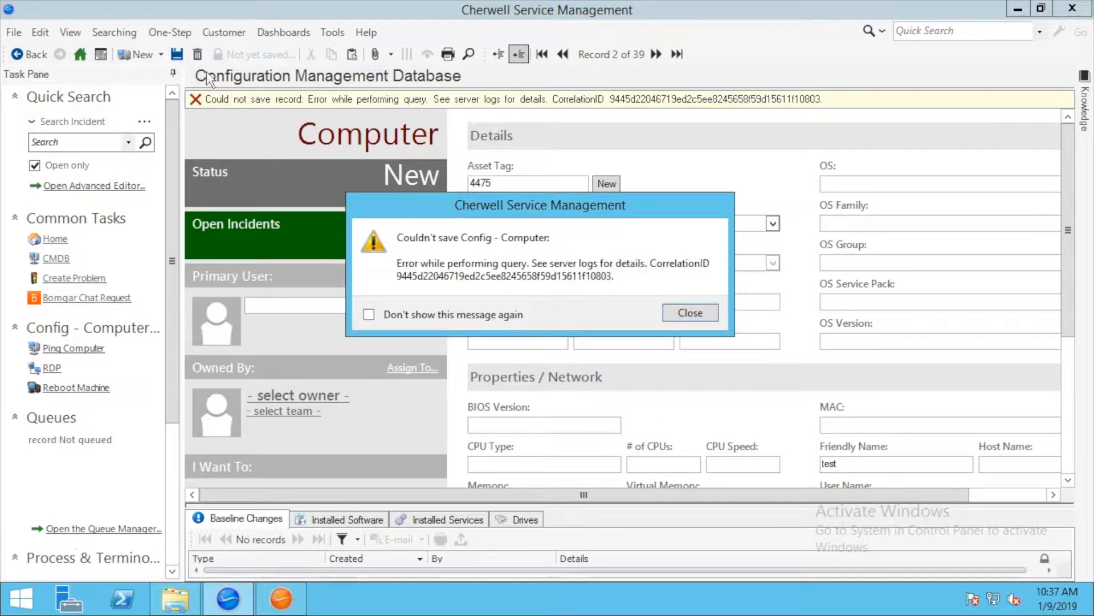
# - Move the 'Couldn't save Config - Computer' error aside to read the form, then close it
pyautogui.moveTo(580, 221); pyautogui.dragTo(530, 325)
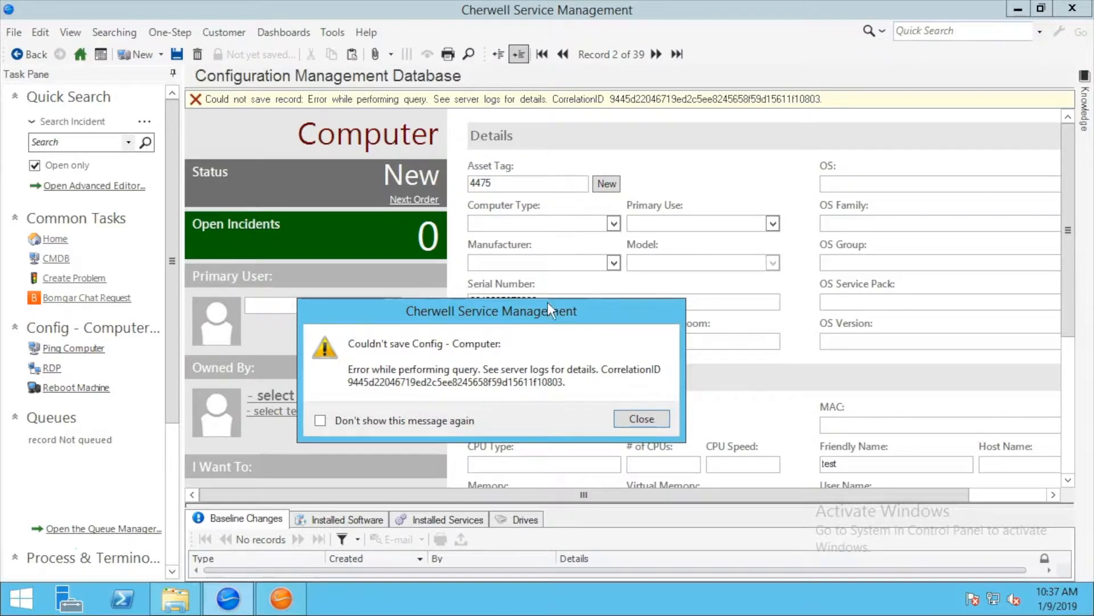
pyautogui.moveTo(552, 310); pyautogui.dragTo(711, 325)
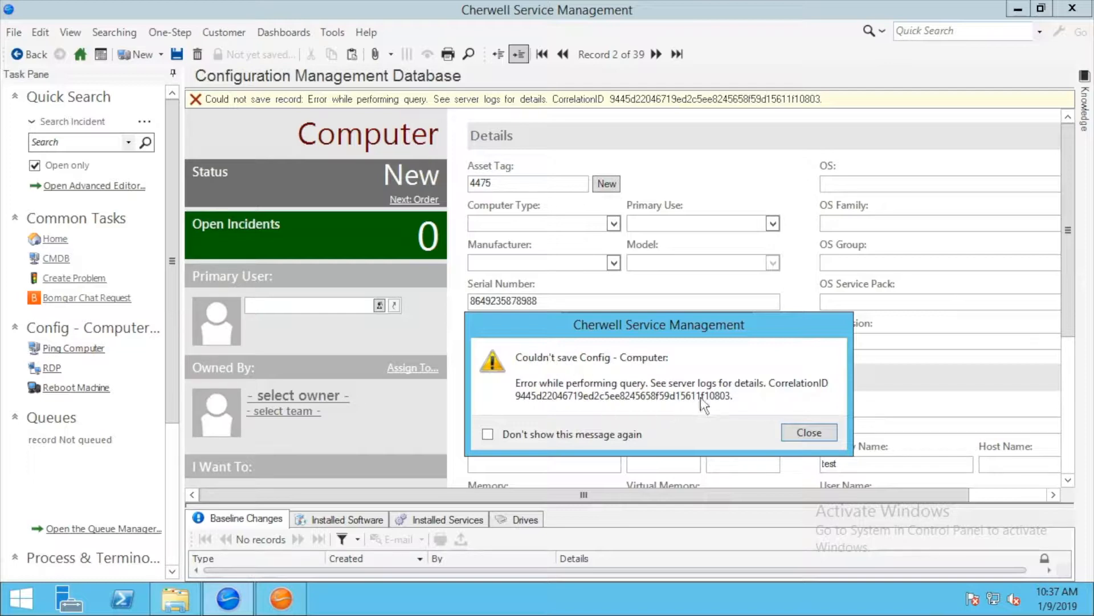
pyautogui.moveTo(767, 330)
pyautogui.mouseDown()
pyautogui.moveTo(755, 347)
pyautogui.moveTo(774, 335)
pyautogui.mouseUp()
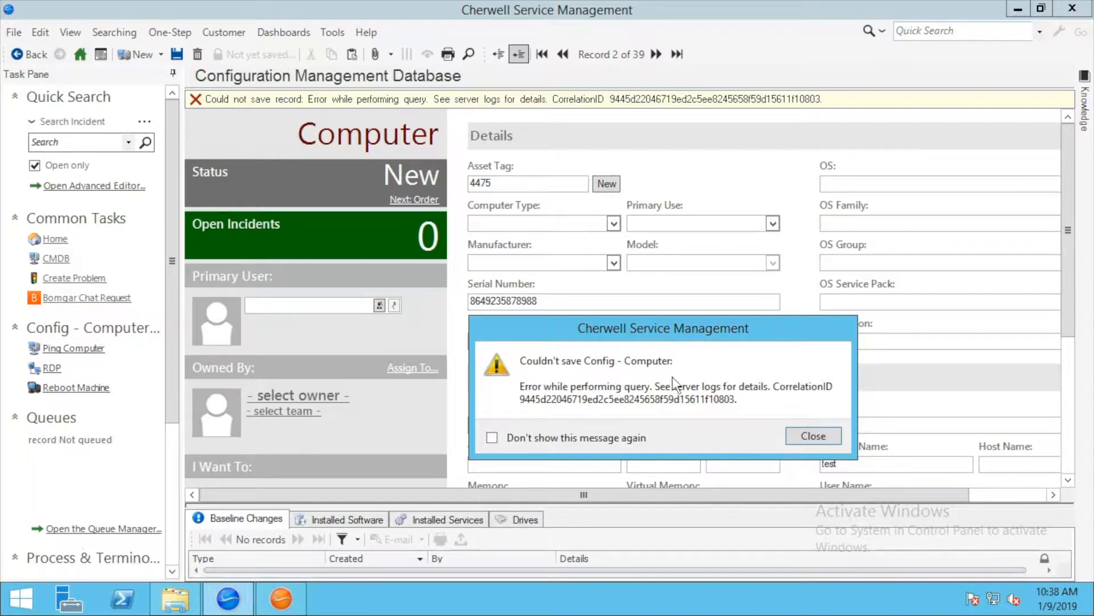
pyautogui.click(813, 436)
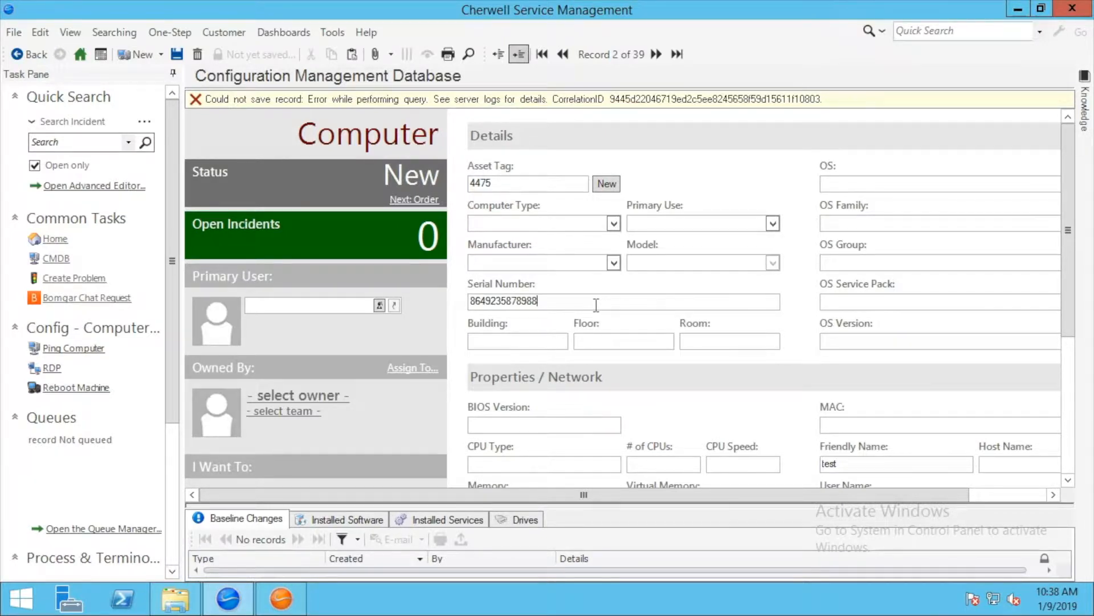
pyautogui.click(177, 54)
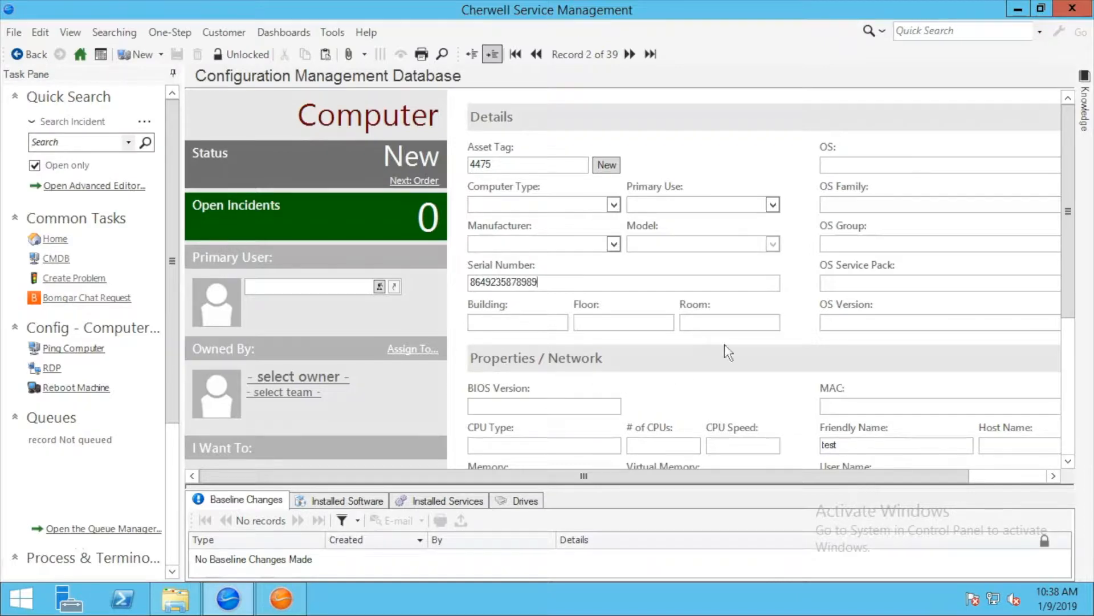
pyautogui.click(13, 33)
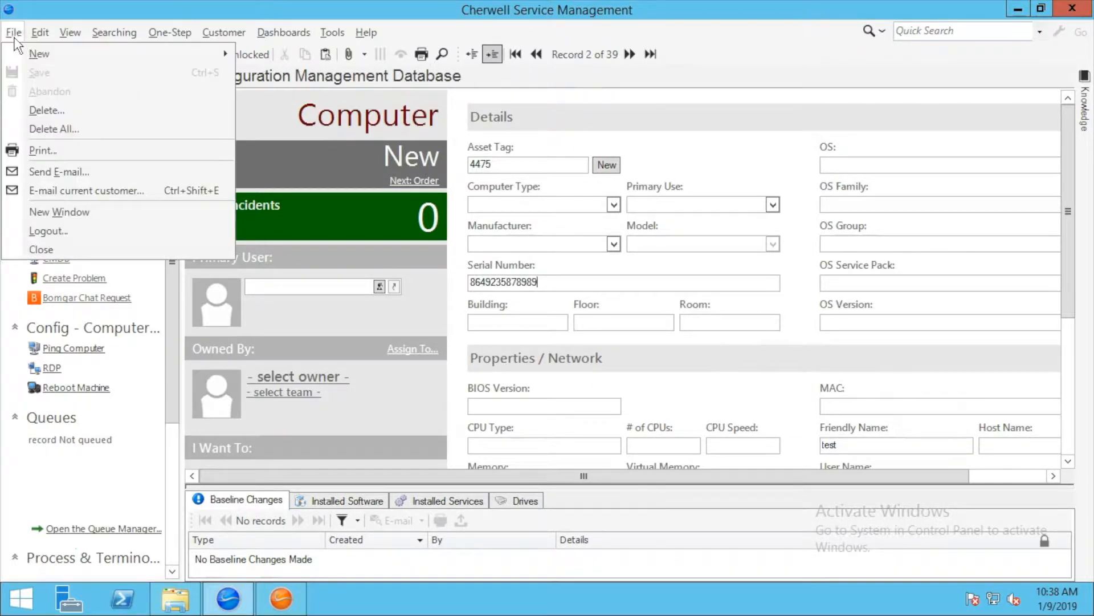
pyautogui.click(49, 111)
pyautogui.click(593, 295)
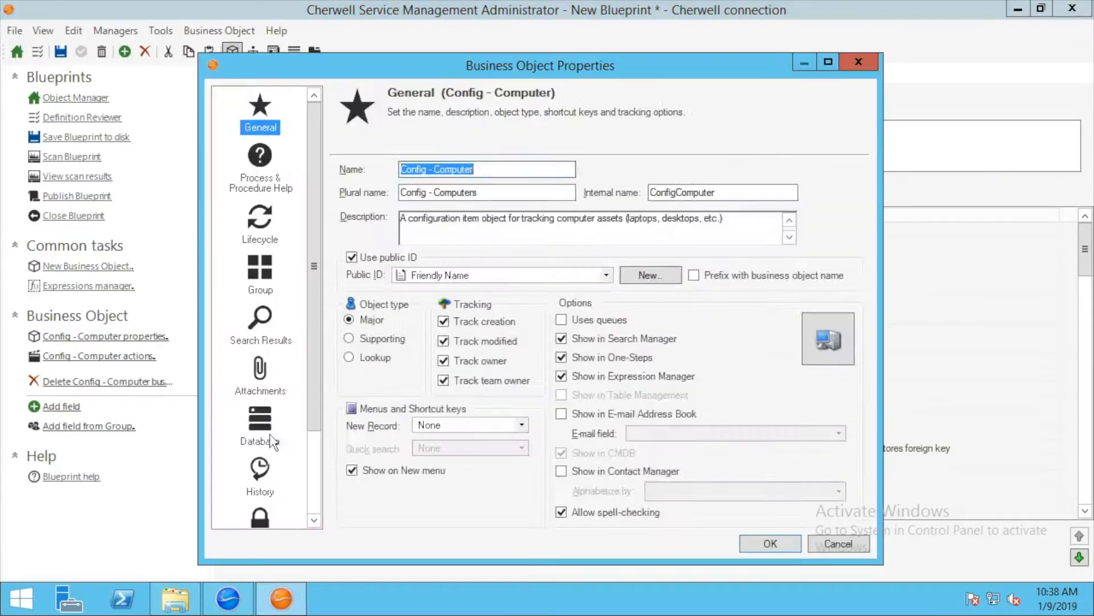
# - In Config - Computer's database settings, pick ConfigurationItemTypeName to add to the unique SerialNumber index
pyautogui.click(270, 438)
pyautogui.click(350, 421)
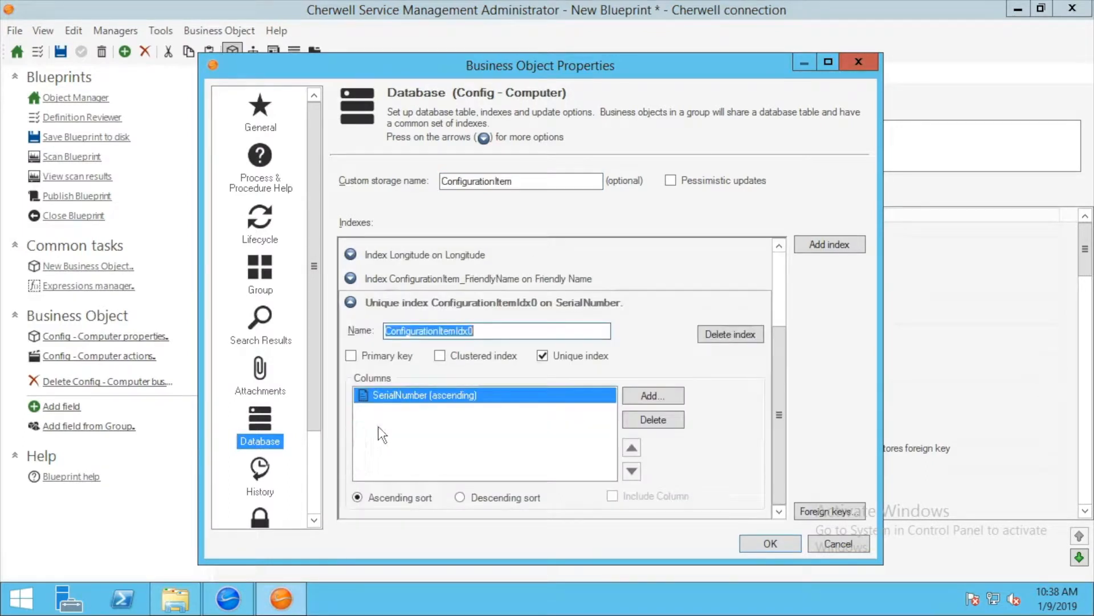
pyautogui.click(654, 393)
pyautogui.scroll(-6, 713, 294)
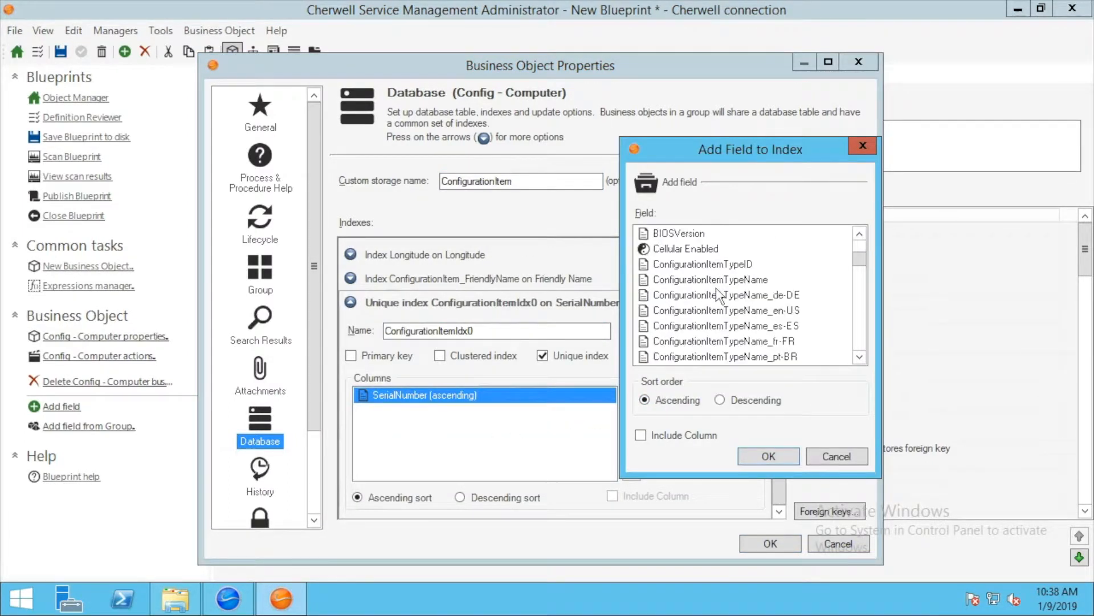
pyautogui.scroll(1, 741, 302)
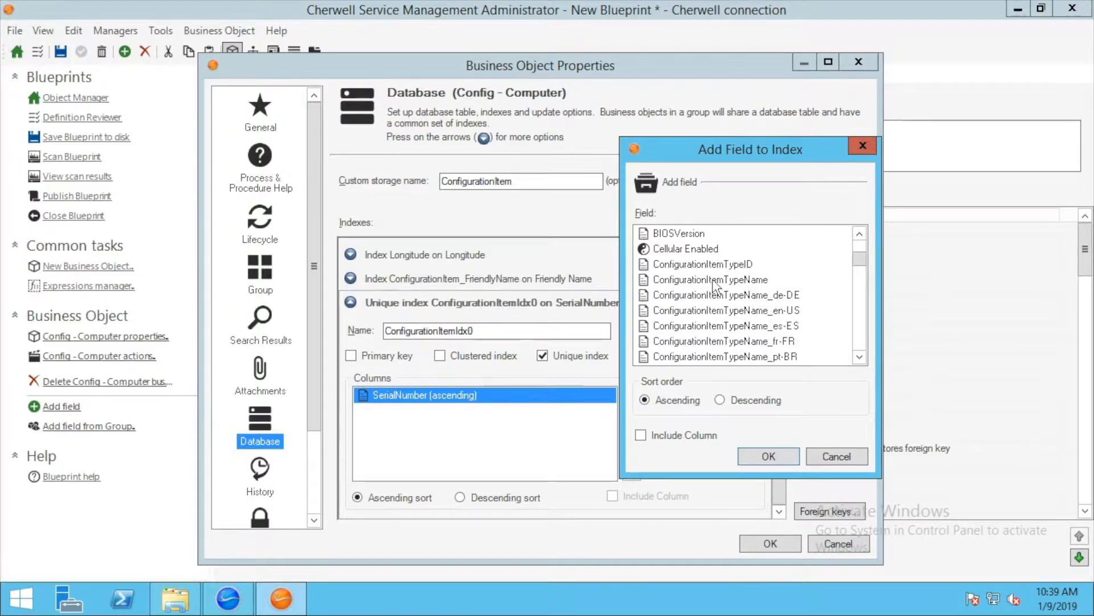
pyautogui.moveTo(696, 153); pyautogui.dragTo(520, 146)
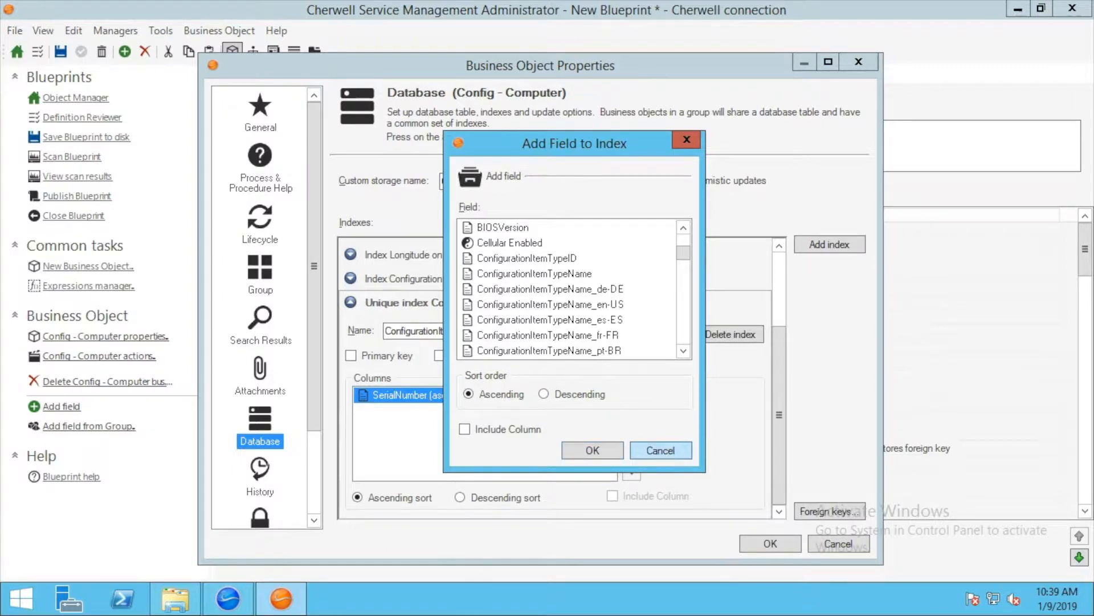
pyautogui.click(577, 274)
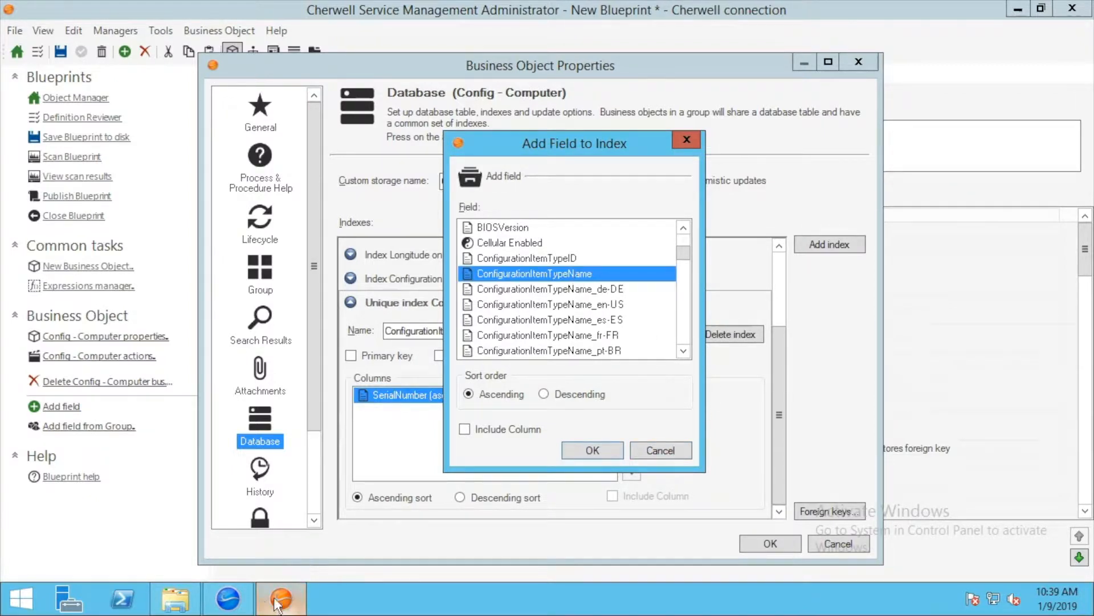
pyautogui.click(253, 603)
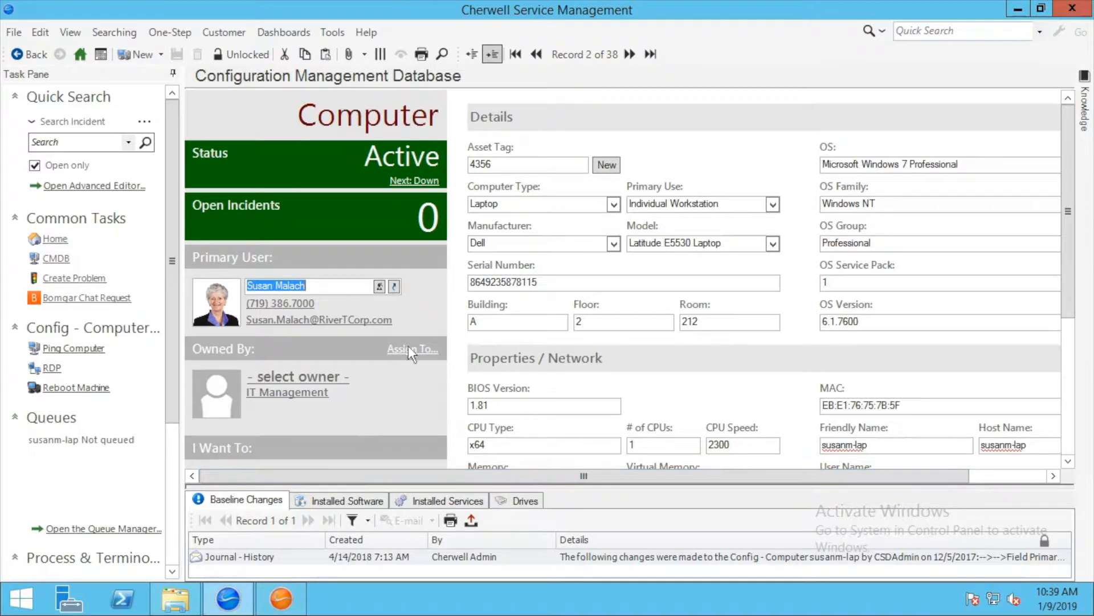
# - Switch from the record to the configuration item list showing Config - Server items
pyautogui.click(472, 54)
pyautogui.click(451, 106)
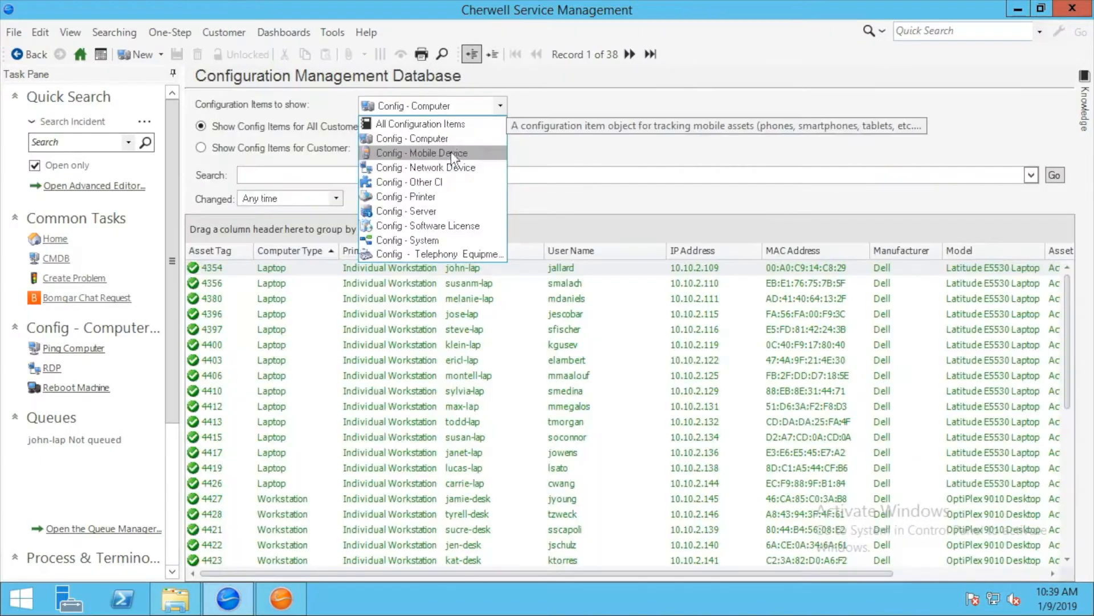
pyautogui.click(431, 212)
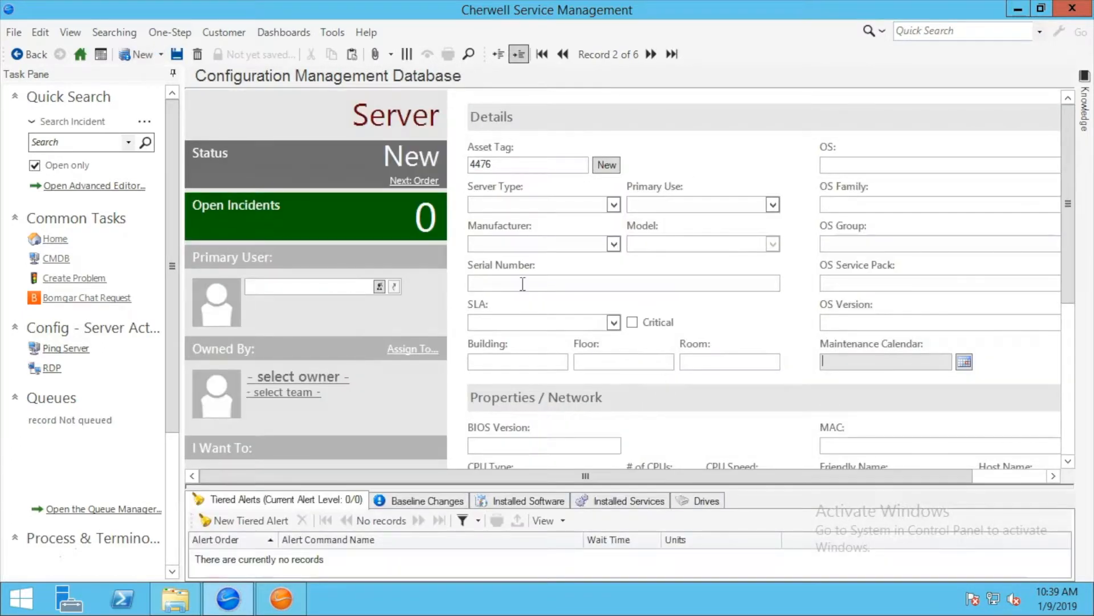
pyautogui.rightClick(523, 284)
pyautogui.click(583, 330)
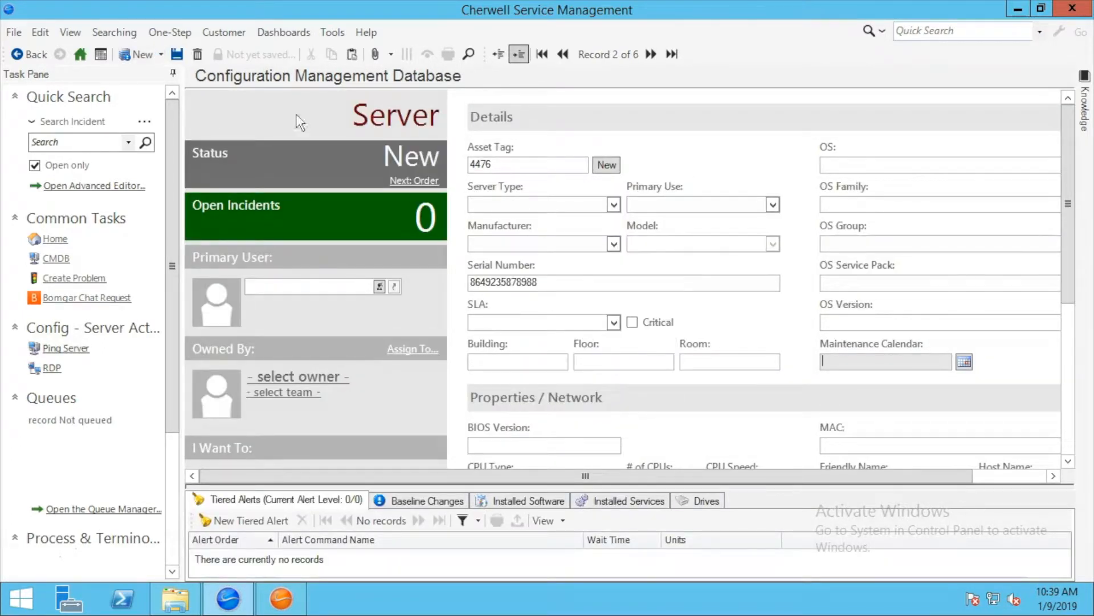
pyautogui.click(177, 54)
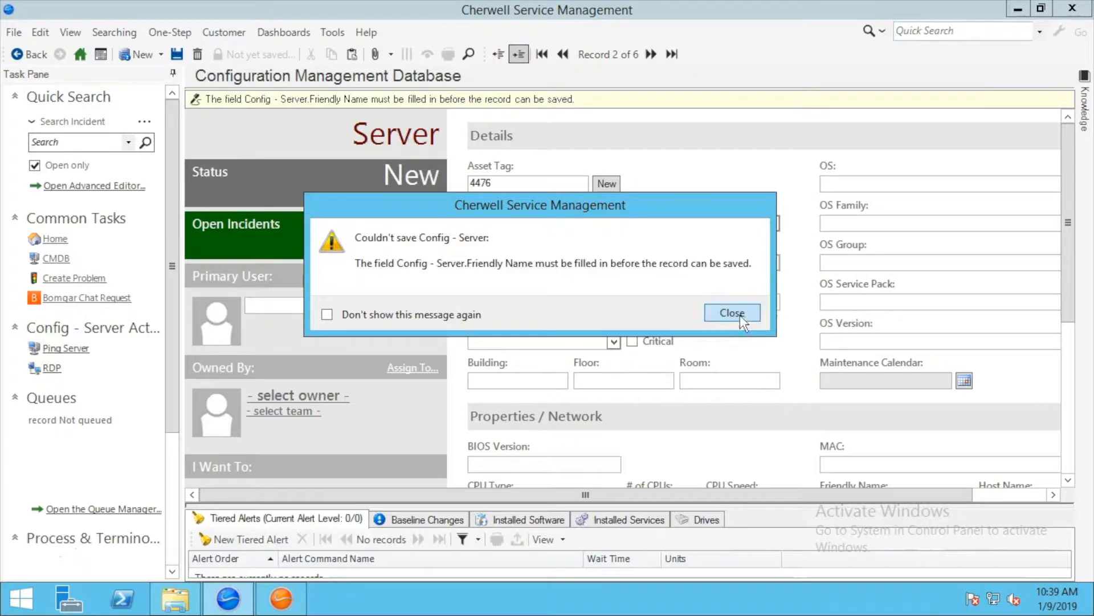
# - Set the server's Friendly Name to 'test', save again, and dismiss the query error
pyautogui.click(732, 313)
pyautogui.moveTo(1067, 289); pyautogui.dragTo(1086, 351)
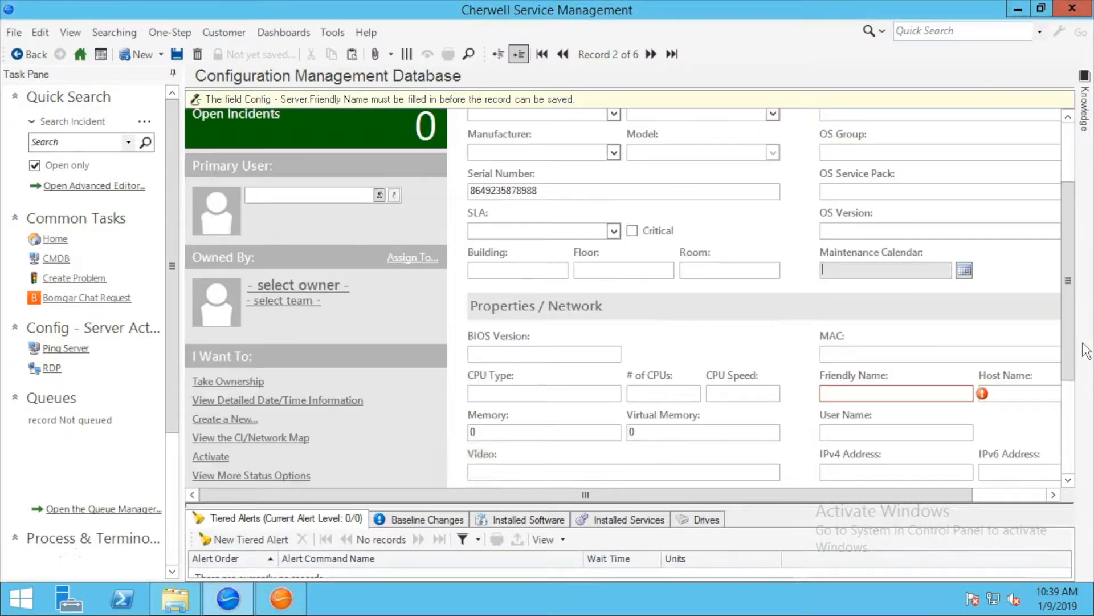
pyautogui.click(953, 396)
pyautogui.write('test')
pyautogui.click(177, 54)
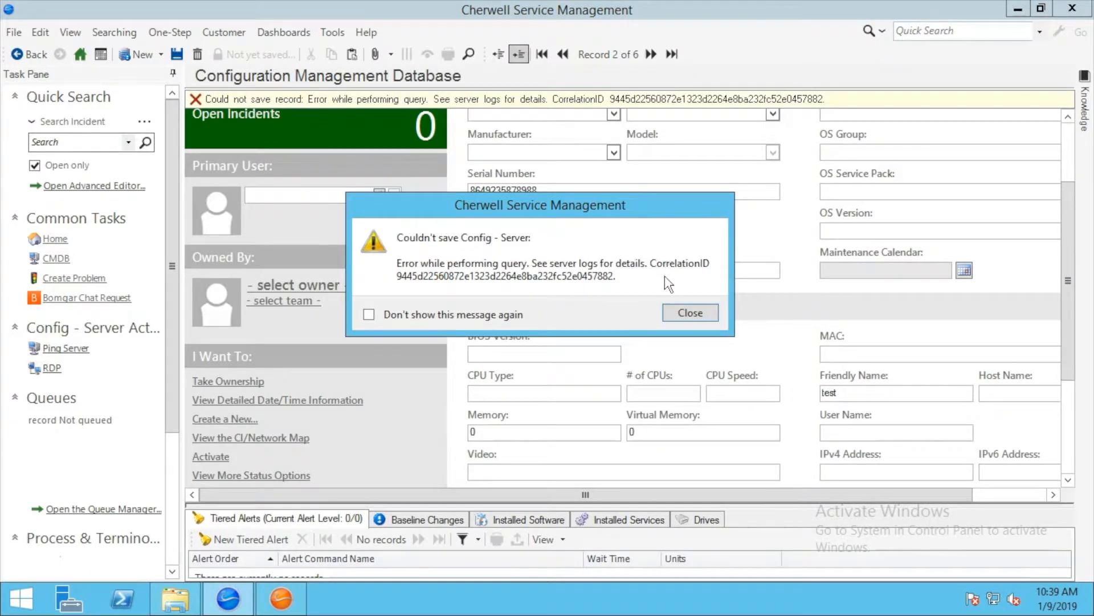
pyautogui.click(699, 311)
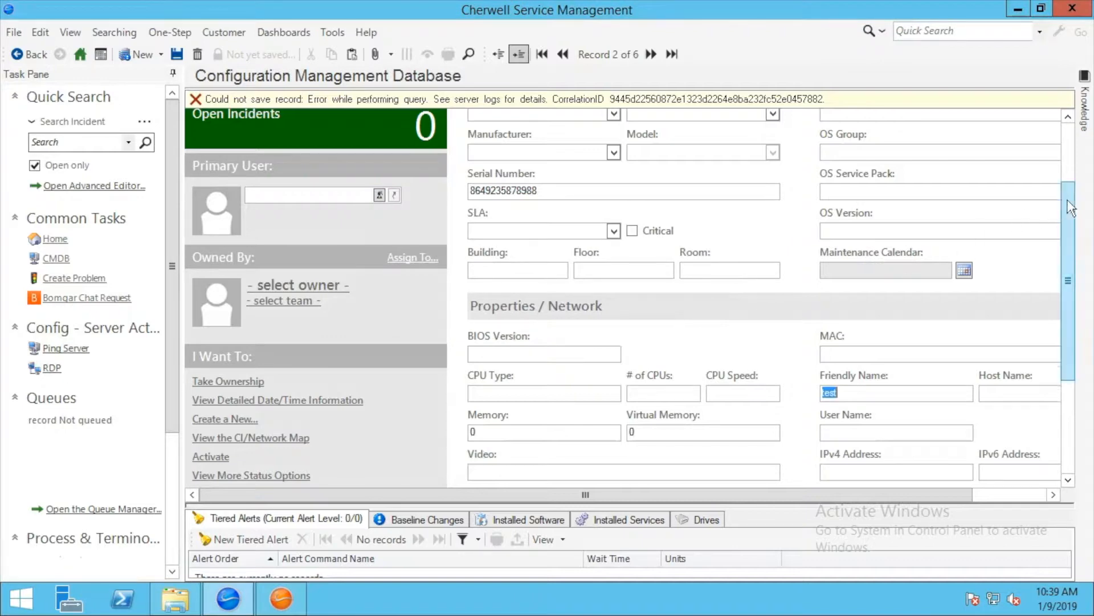
# - Abandon the unsaved server record and confirm discarding its changes
pyautogui.moveTo(1062, 135); pyautogui.dragTo(1061, 129)
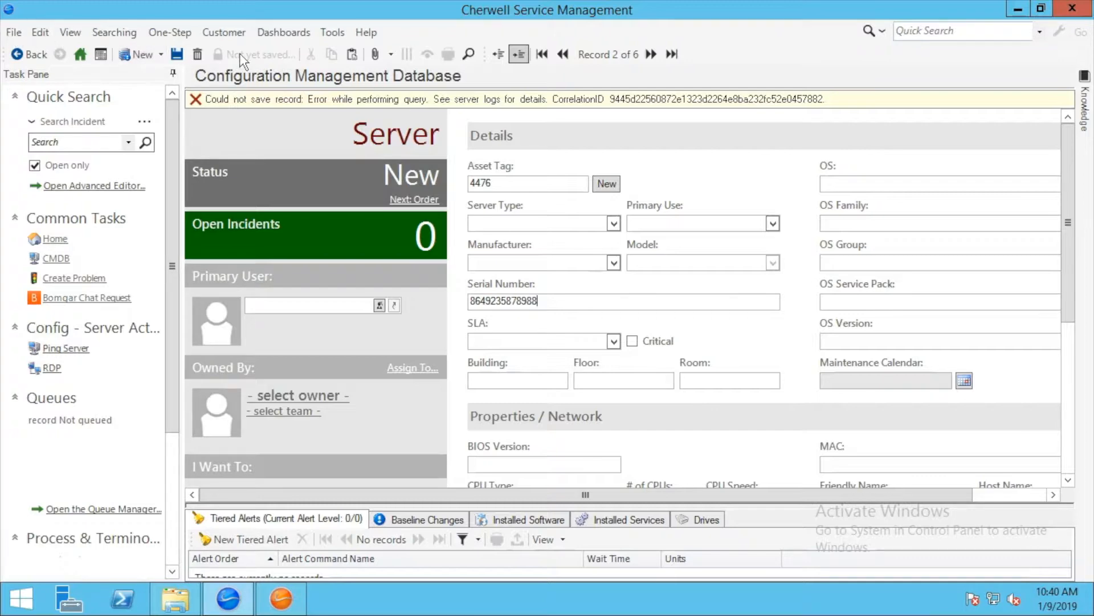
pyautogui.click(197, 54)
pyautogui.click(618, 289)
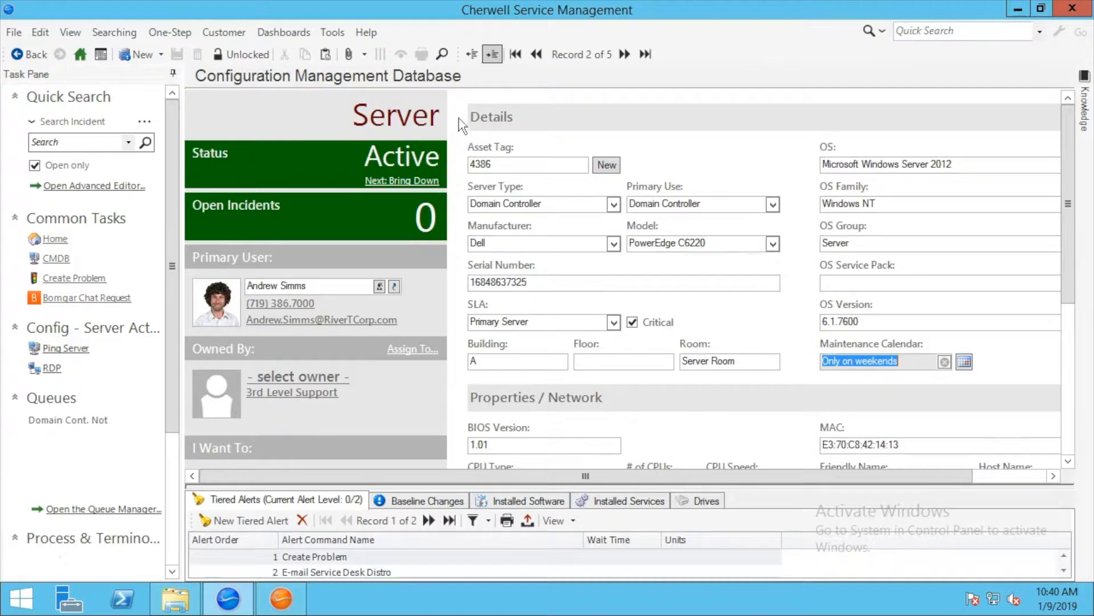
# - In the Administrator, confirm ConfigurationItemTypeName as the added SerialNumber index field
pyautogui.click(281, 598)
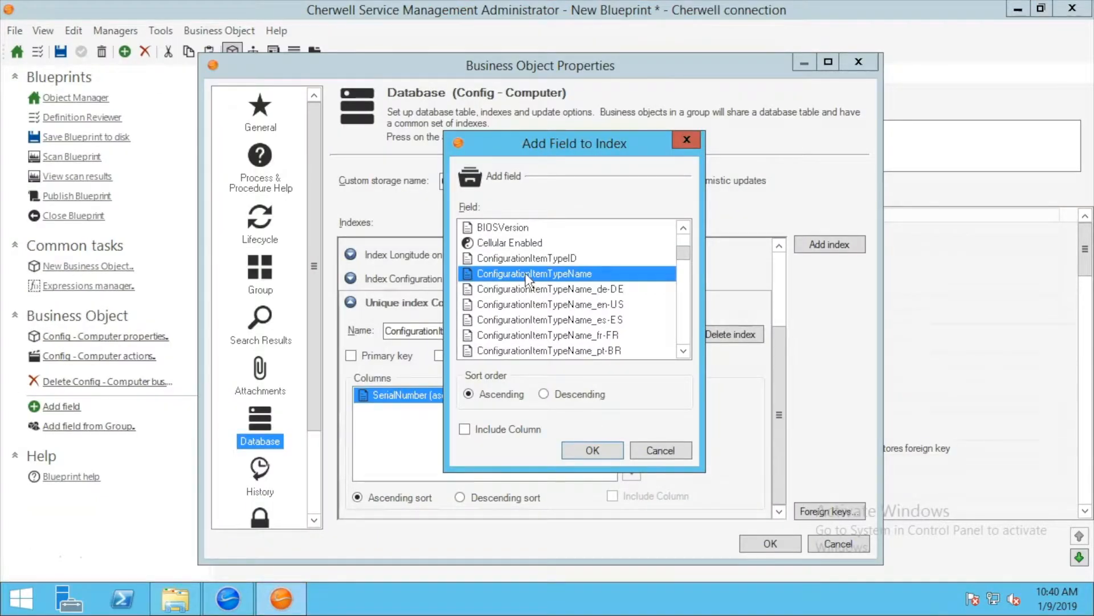
pyautogui.moveTo(553, 155); pyautogui.dragTo(459, 208)
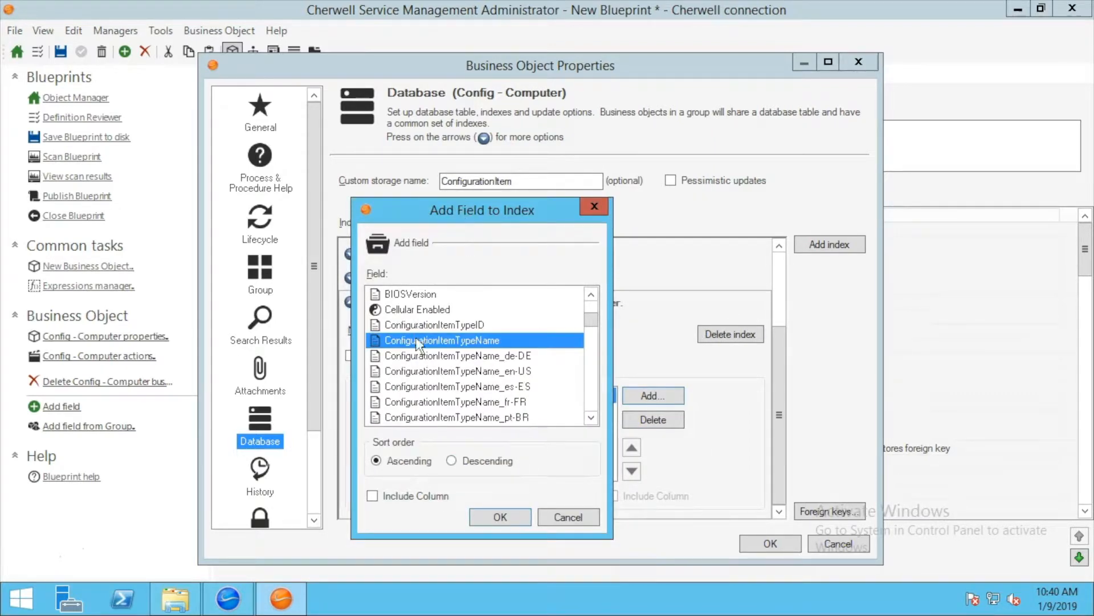
pyautogui.click(495, 518)
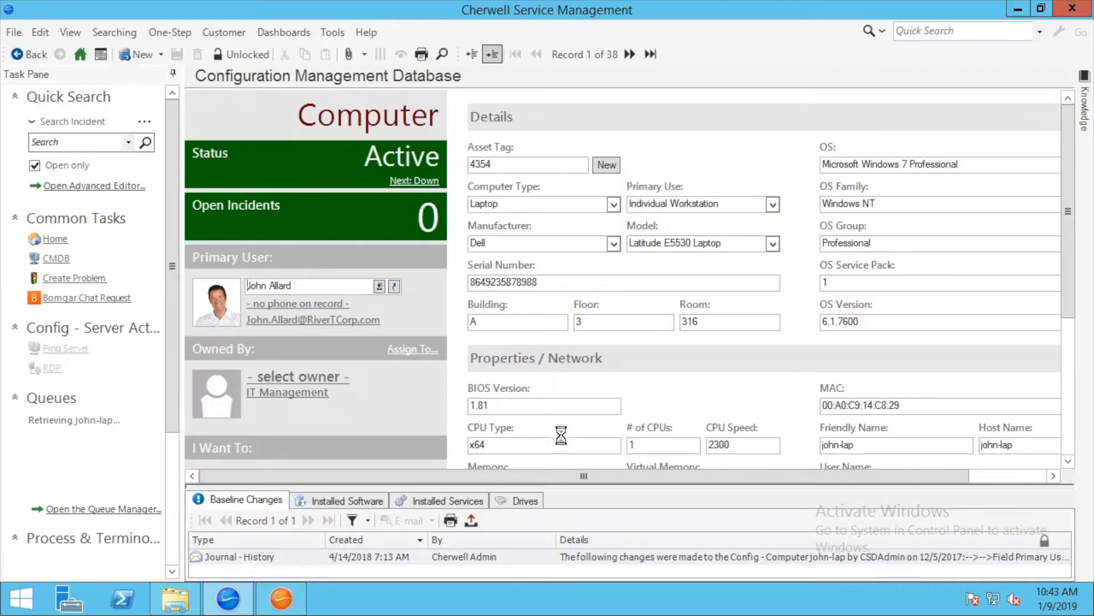
pyautogui.moveTo(556, 282); pyautogui.dragTo(462, 282)
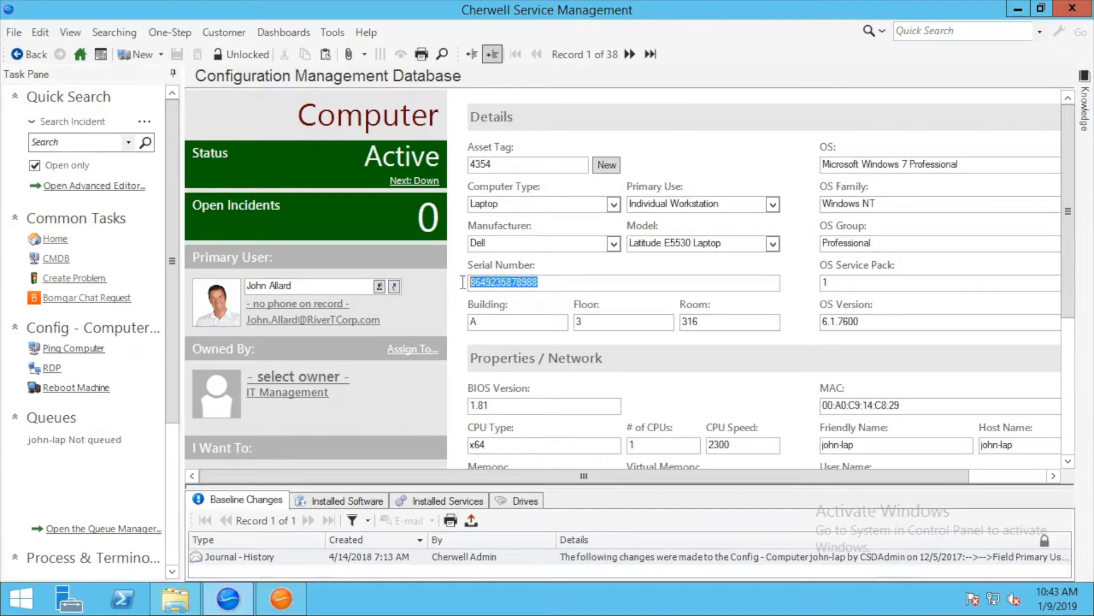
pyautogui.rightClick(482, 282)
pyautogui.click(527, 312)
pyautogui.click(125, 52)
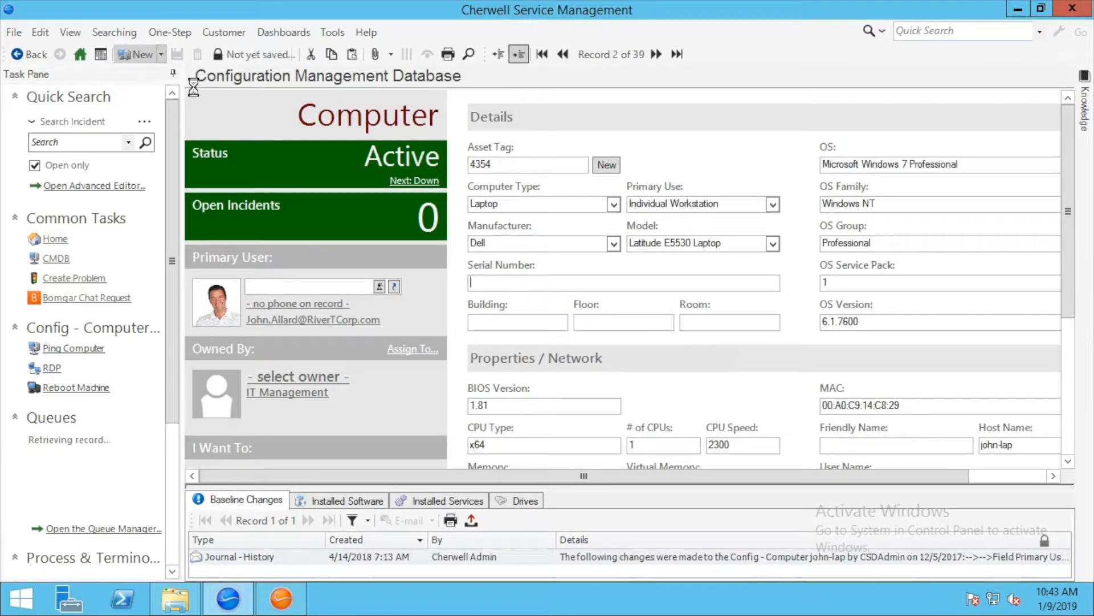
pyautogui.rightClick(493, 283)
pyautogui.click(522, 331)
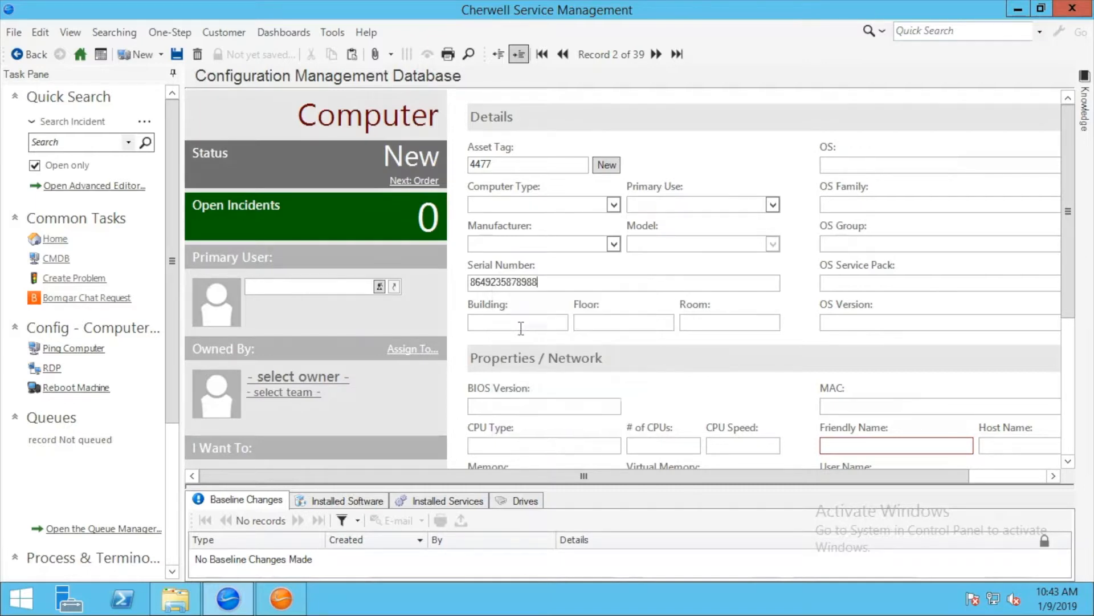
pyautogui.click(867, 442)
pyautogui.write('test')
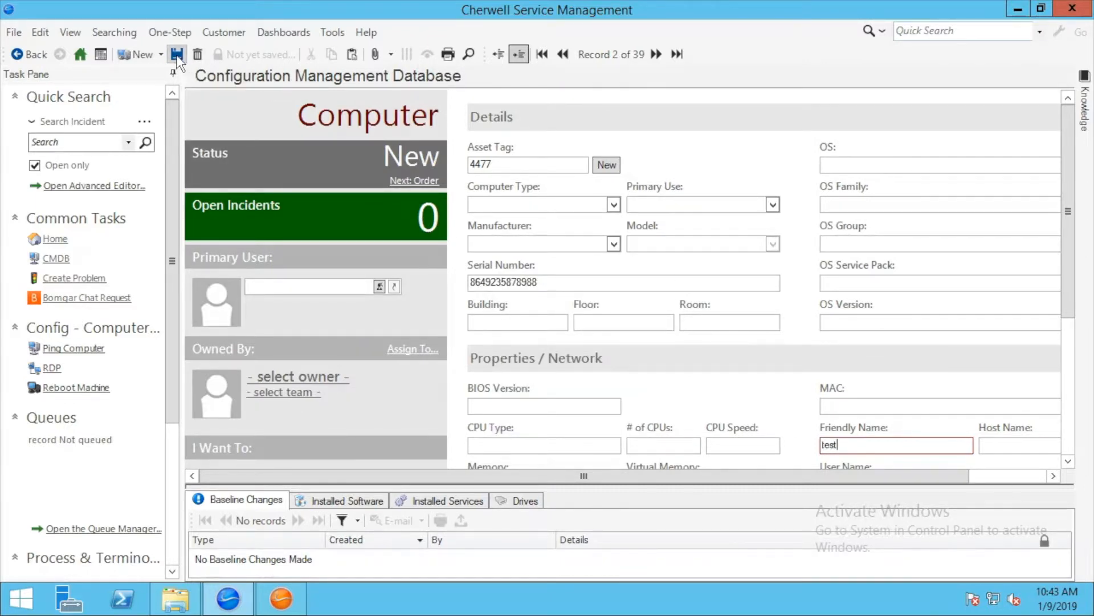
# - Try saving the Computer, dismiss the save error, and abandon the record
pyautogui.click(177, 55)
pyautogui.click(697, 315)
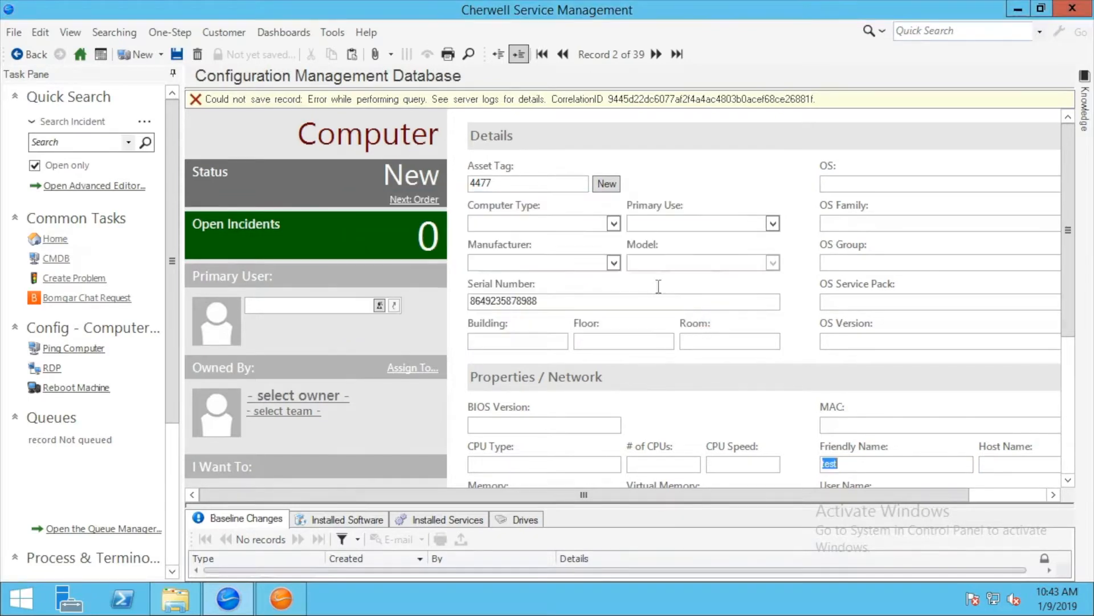
pyautogui.click(200, 56)
pyautogui.click(611, 296)
# - Show the Config - Server list via Tools > CMDB
pyautogui.click(333, 33)
pyautogui.click(347, 53)
pyautogui.click(439, 106)
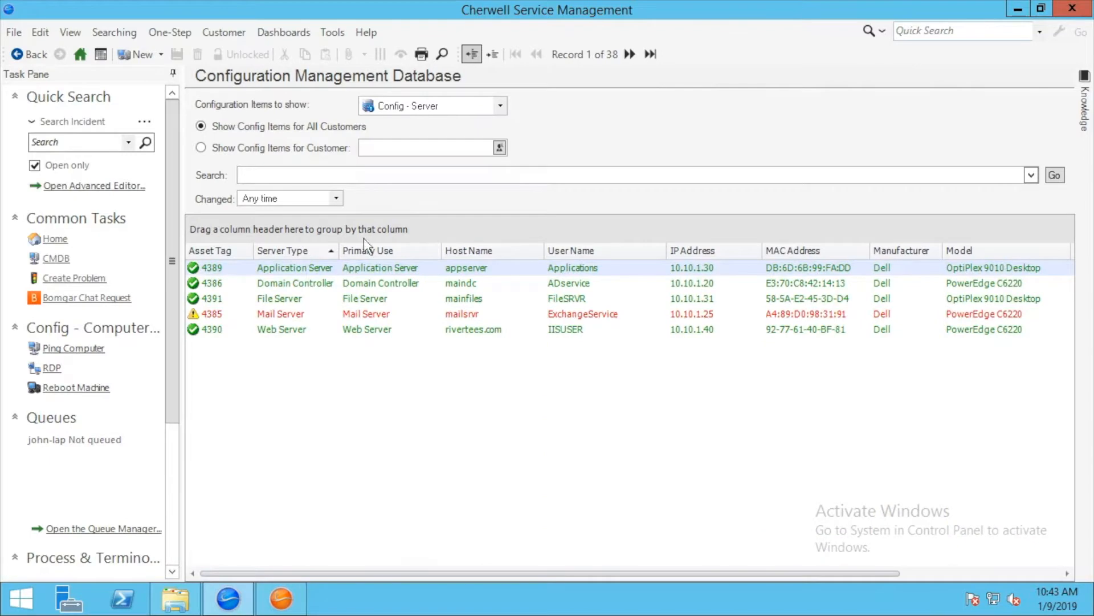
pyautogui.click(137, 54)
pyautogui.write('8649235878988')
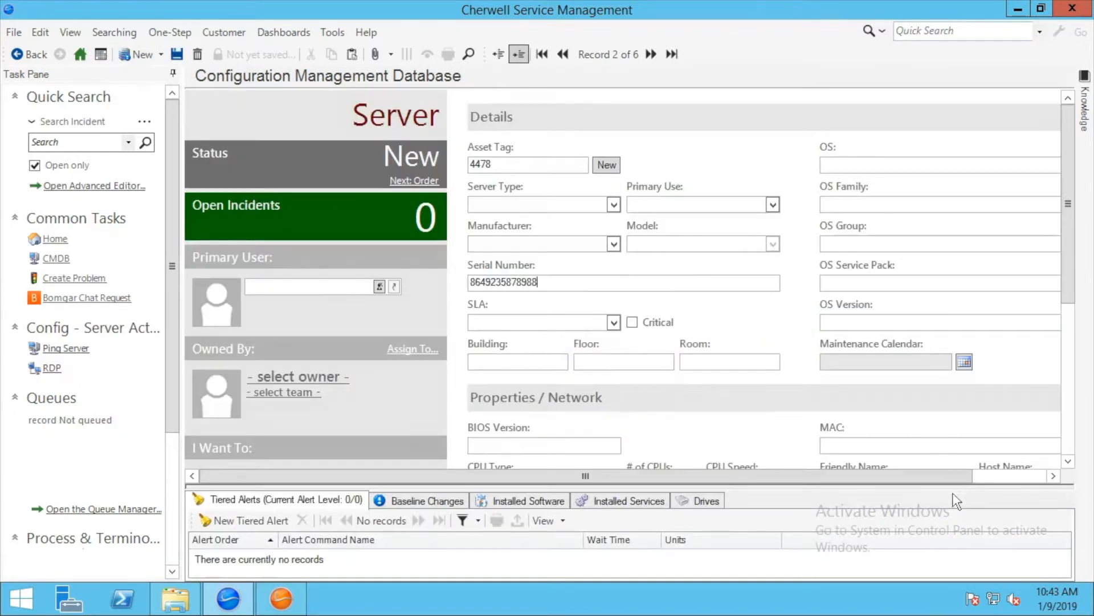
pyautogui.press('Tab')
pyautogui.write('test')
pyautogui.moveTo(573, 206)
pyautogui.mouseDown()
pyautogui.moveTo(438, 196)
pyautogui.moveTo(571, 206)
pyautogui.mouseUp()
pyautogui.scroll(2, 529, 225)
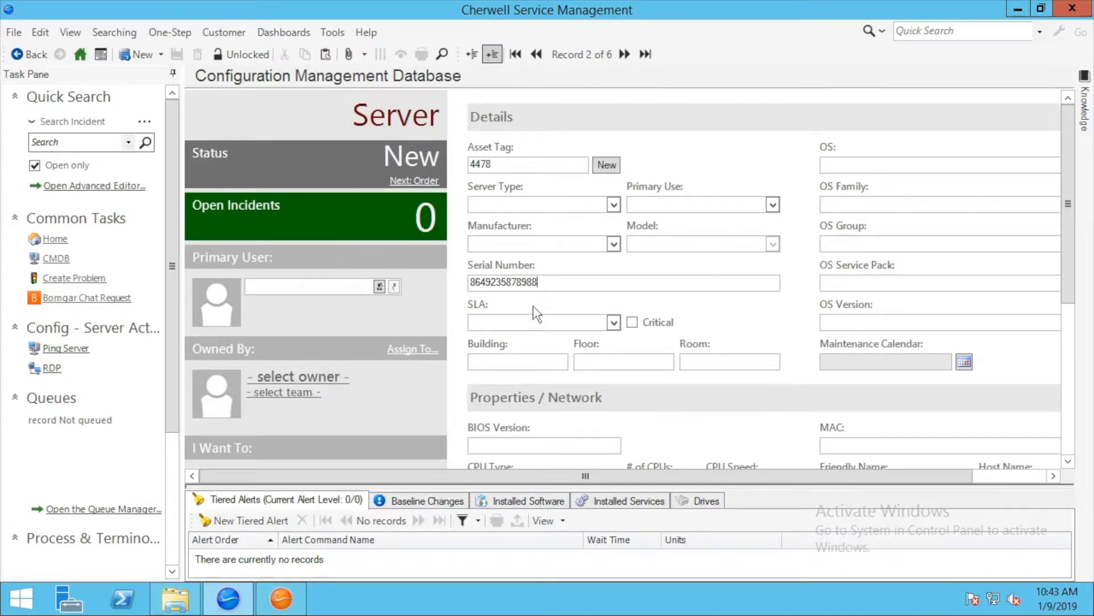
pyautogui.moveTo(551, 282); pyautogui.dragTo(443, 280)
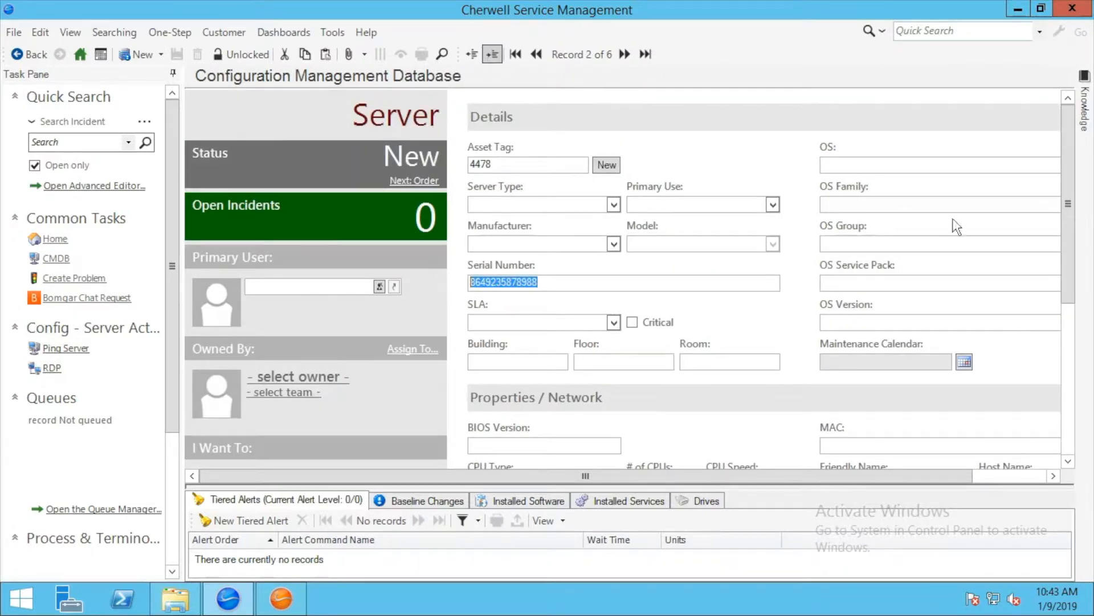
pyautogui.scroll(-1, 1079, 190)
pyautogui.click(14, 32)
pyautogui.click(35, 105)
pyautogui.click(588, 291)
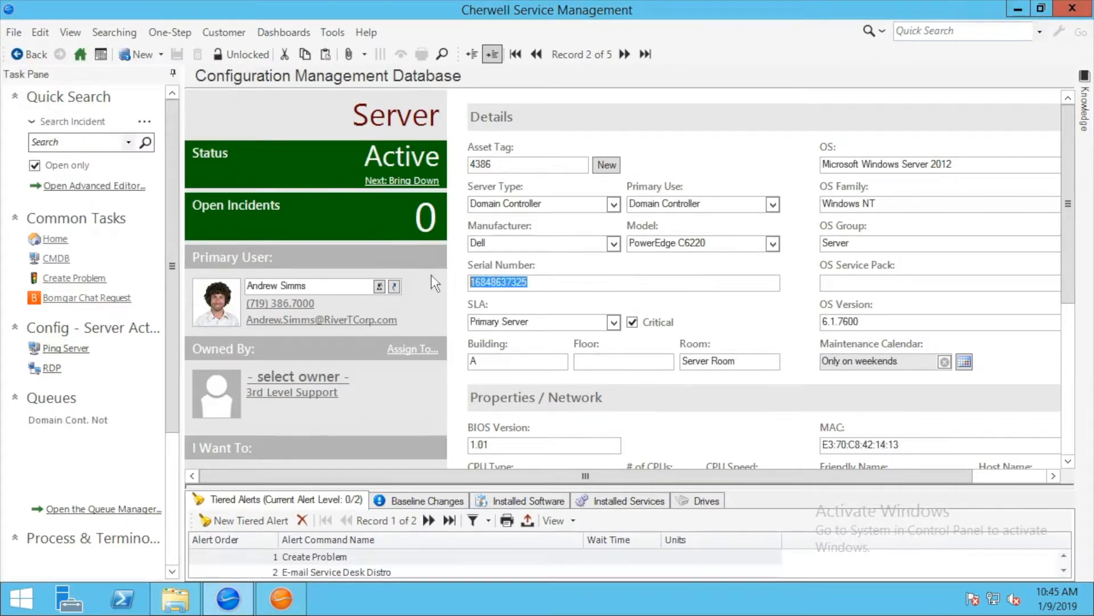
pyautogui.rightClick(494, 279)
pyautogui.click(550, 307)
# - In the Administrator, add Asset Status to Config - Computer's unique ConfigurationItemIdx0 index columns
pyautogui.click(281, 598)
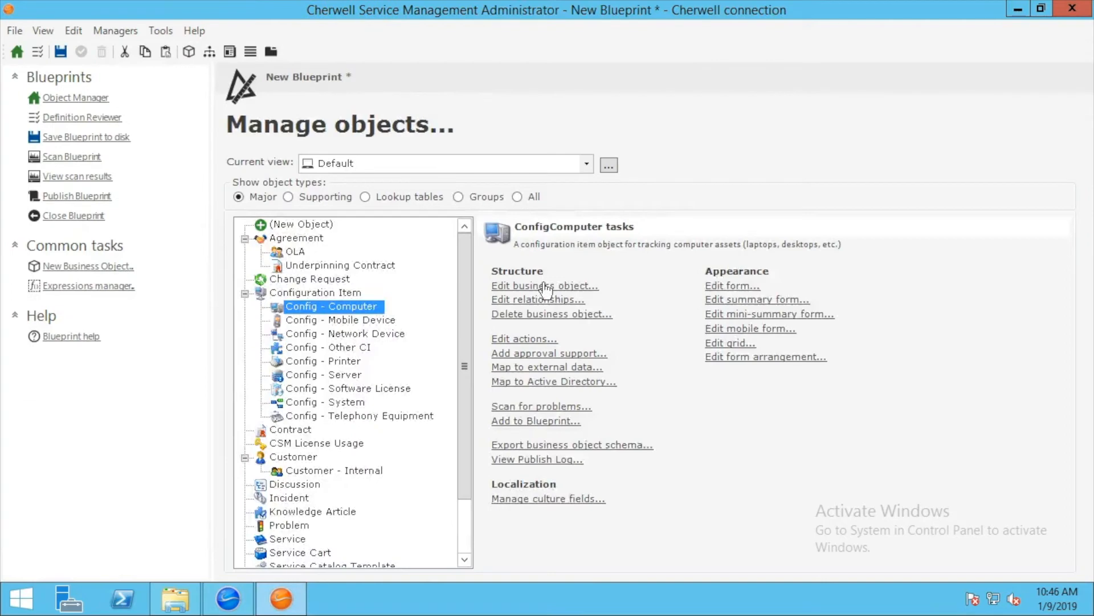
pyautogui.click(546, 287)
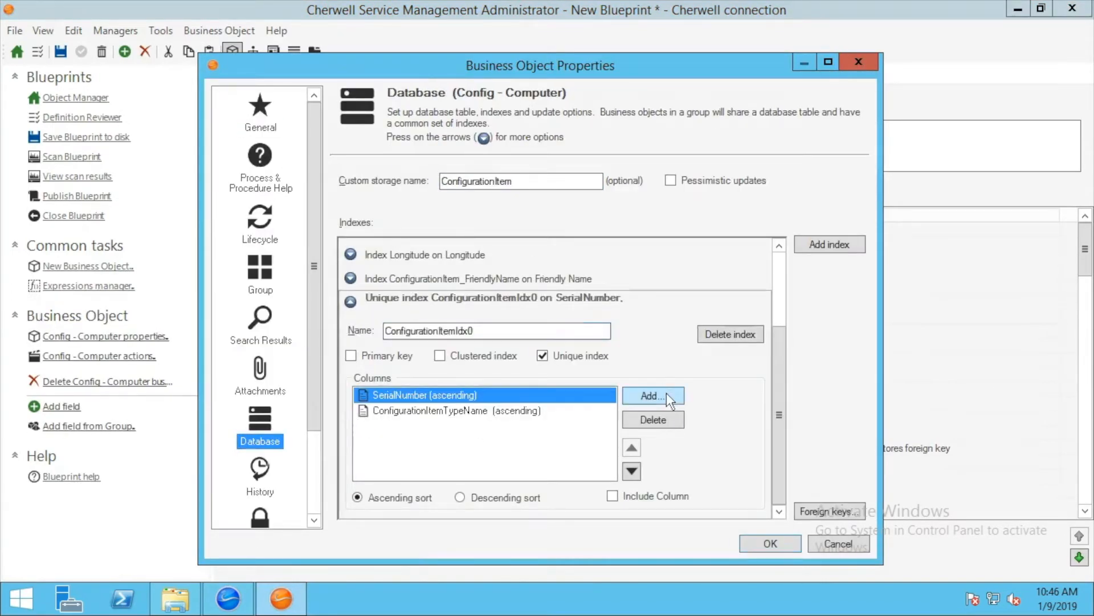
pyautogui.click(652, 395)
pyautogui.moveTo(588, 312); pyautogui.dragTo(593, 313)
pyautogui.doubleClick(419, 361)
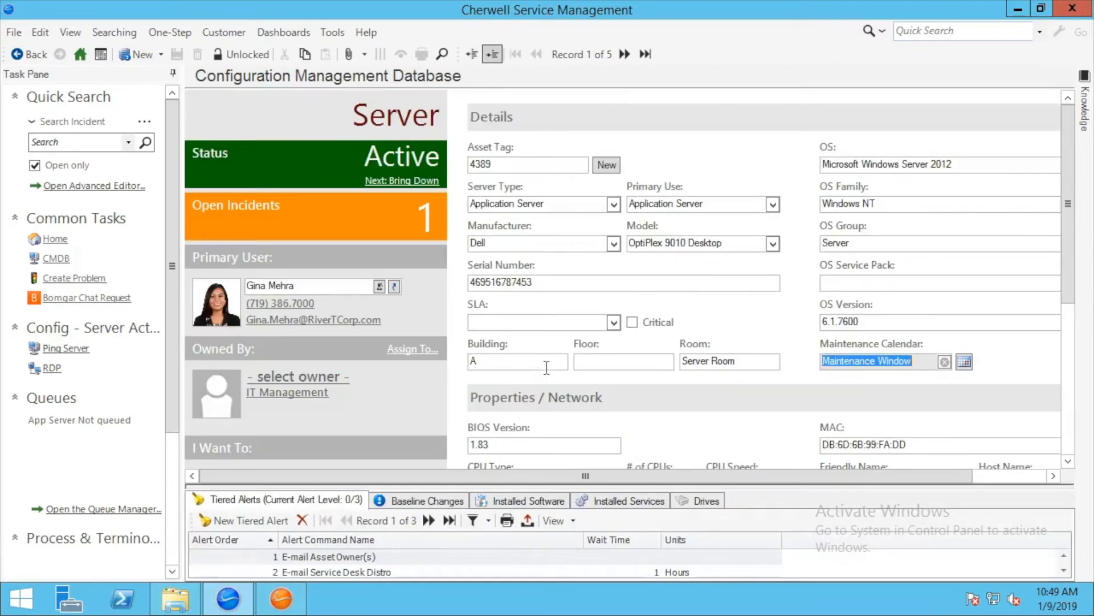
pyautogui.click(546, 282)
pyautogui.doubleClick(546, 281)
pyautogui.rightClick(488, 283)
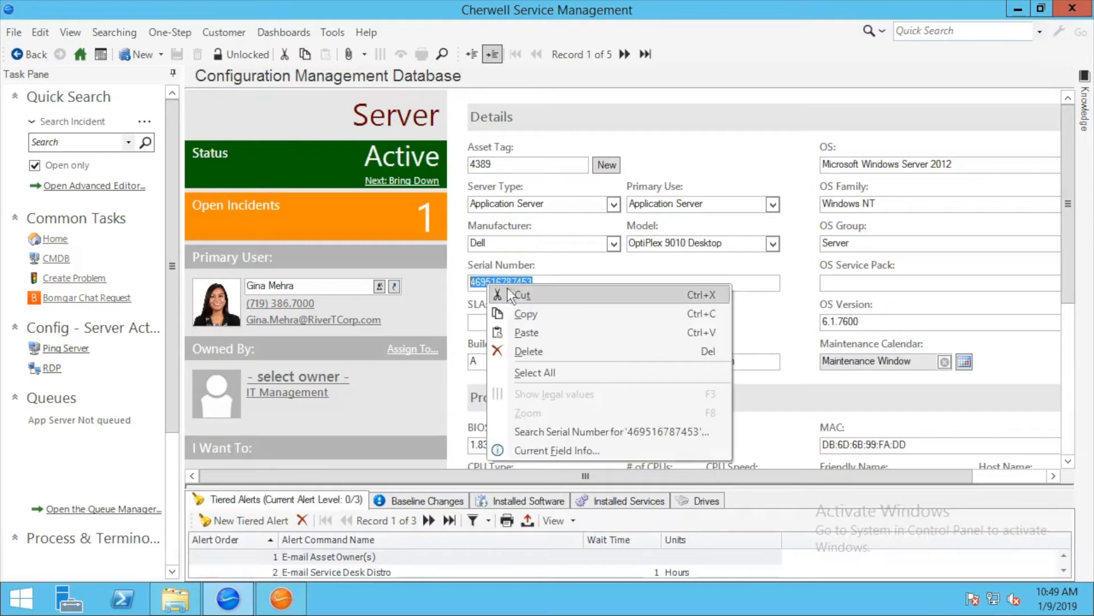
pyautogui.click(530, 315)
pyautogui.click(534, 282)
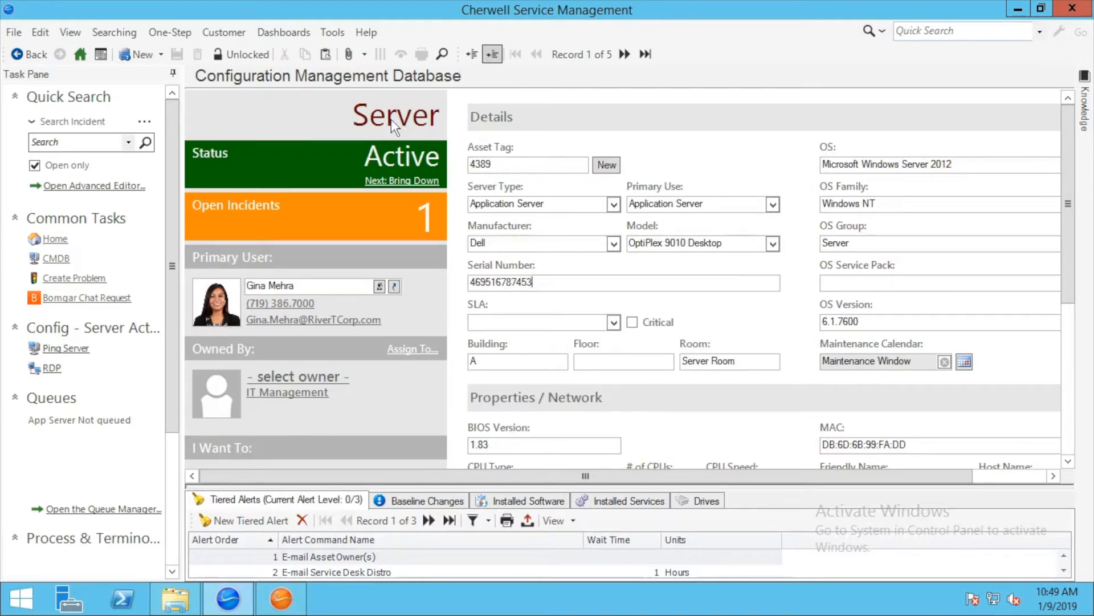
pyautogui.click(137, 53)
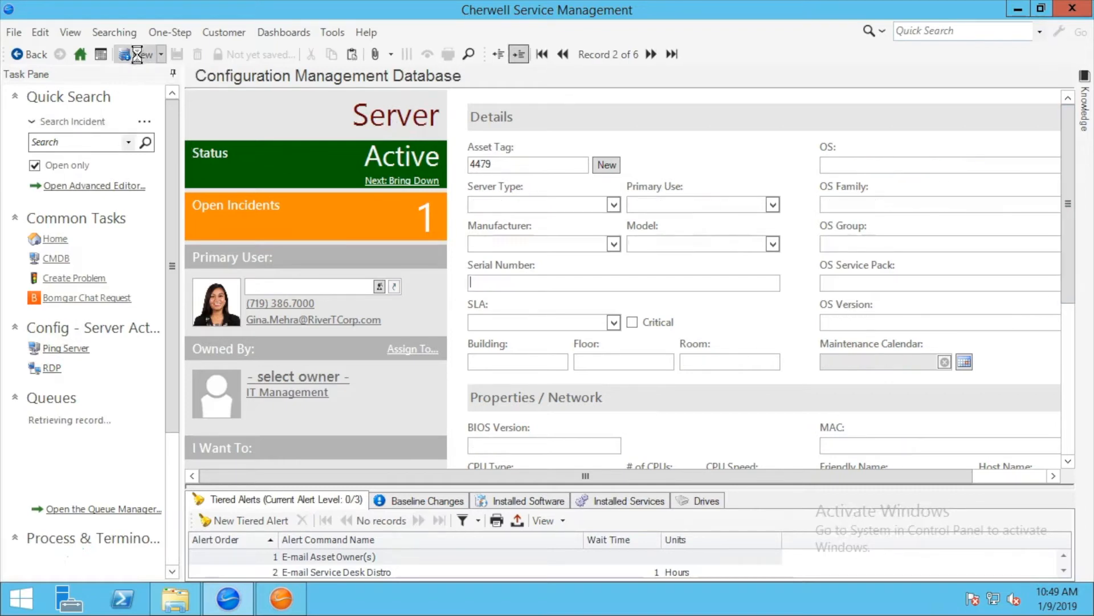
pyautogui.rightClick(505, 282)
pyautogui.click(538, 331)
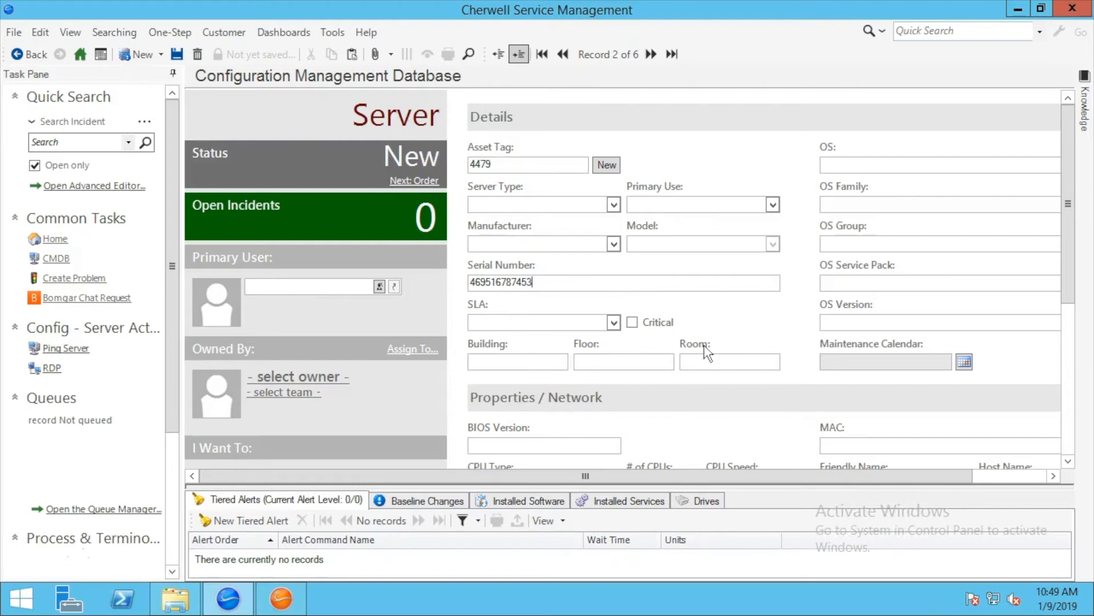
pyautogui.scroll(-3, 707, 353)
pyautogui.click(861, 381)
pyautogui.write('test')
pyautogui.hotkey('ctrl', 's')
# - Advance the server's status through Ordered, In Stock and Planned, then try Activate
pyautogui.click(175, 54)
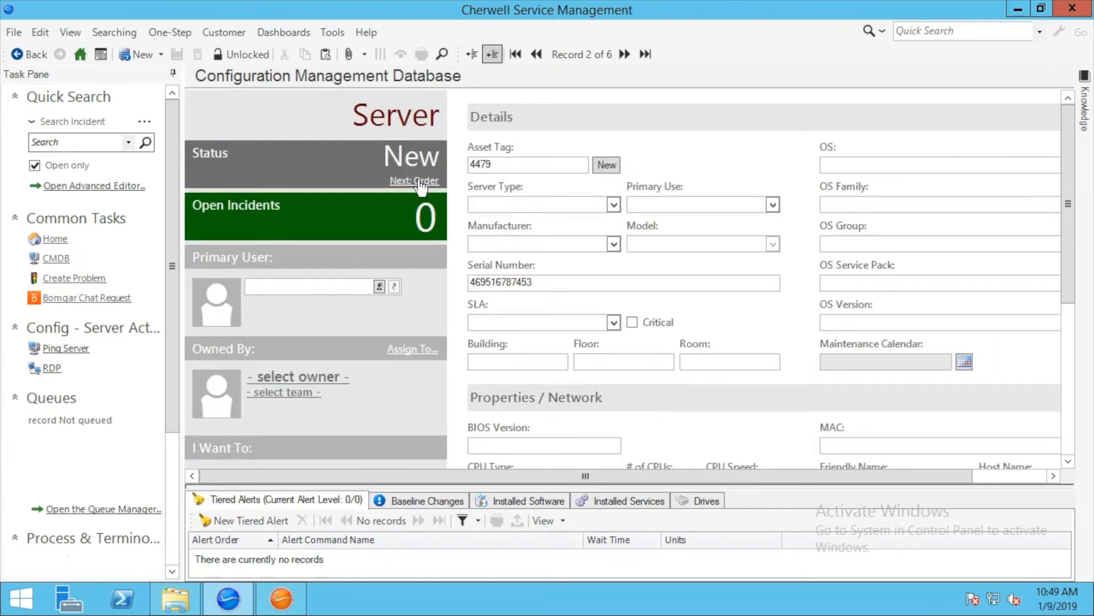
pyautogui.click(420, 181)
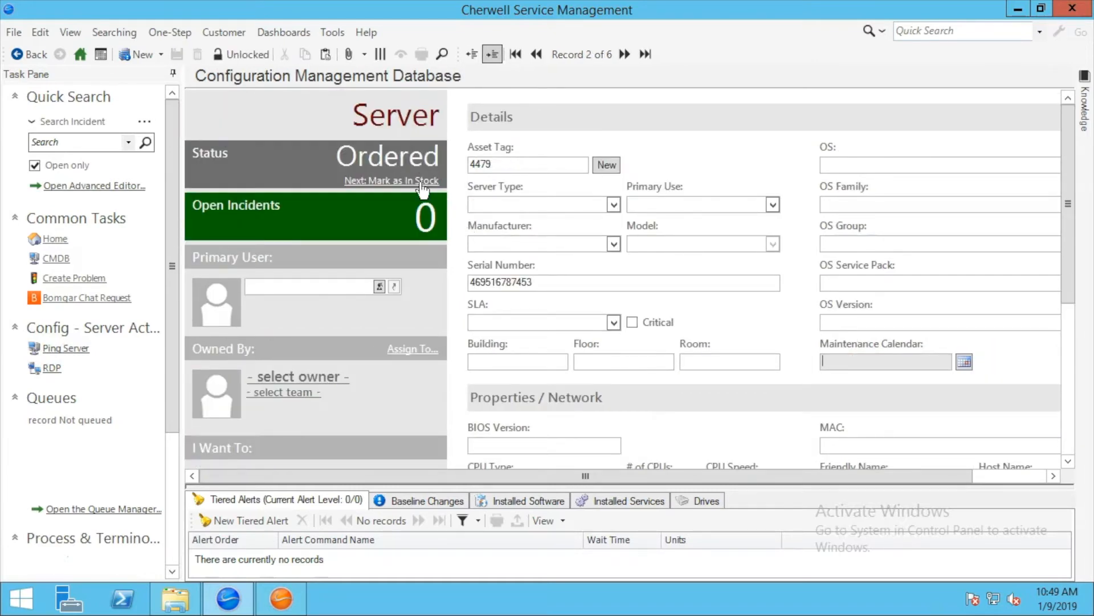
pyautogui.click(422, 182)
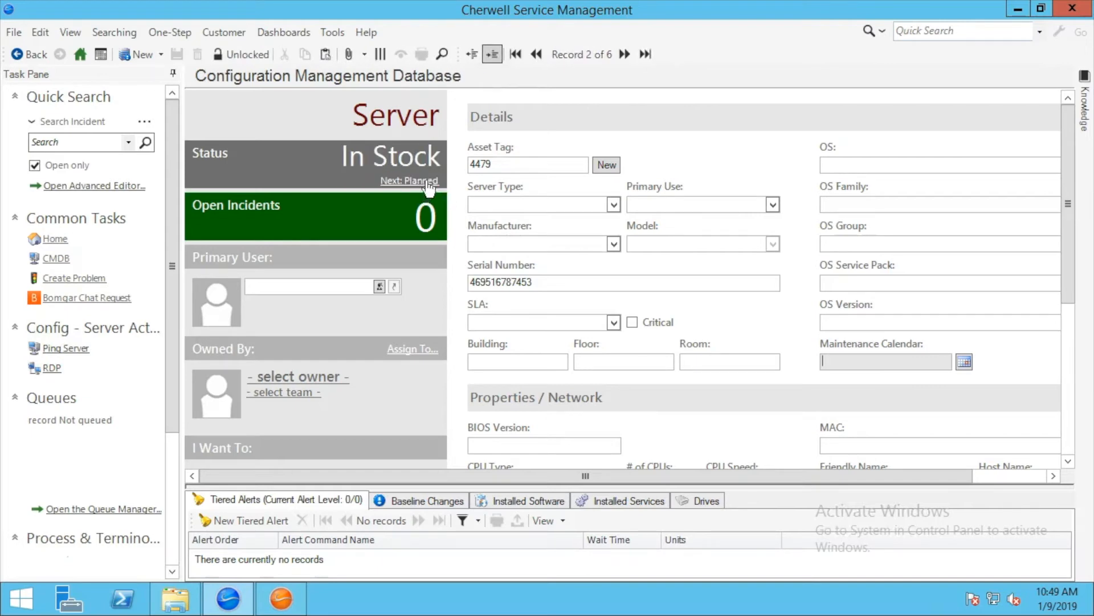
pyautogui.click(425, 182)
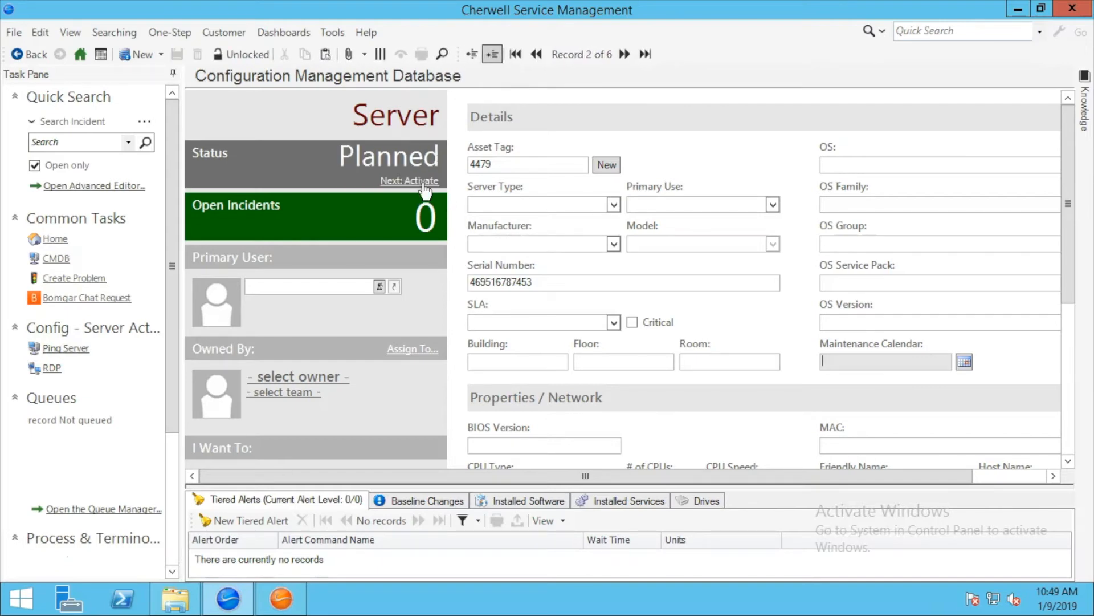
pyautogui.click(424, 182)
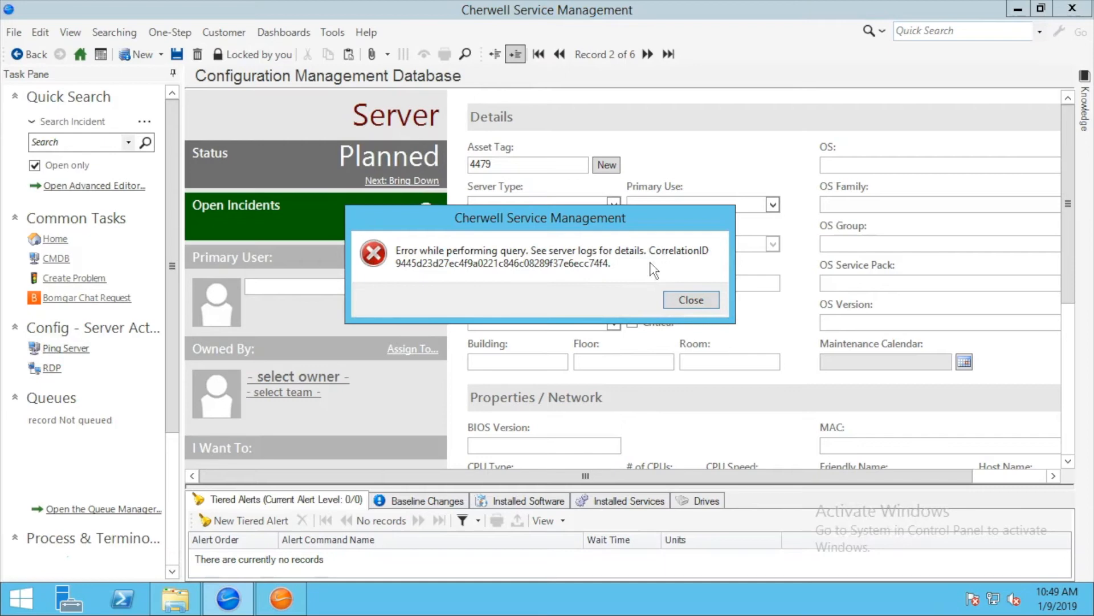